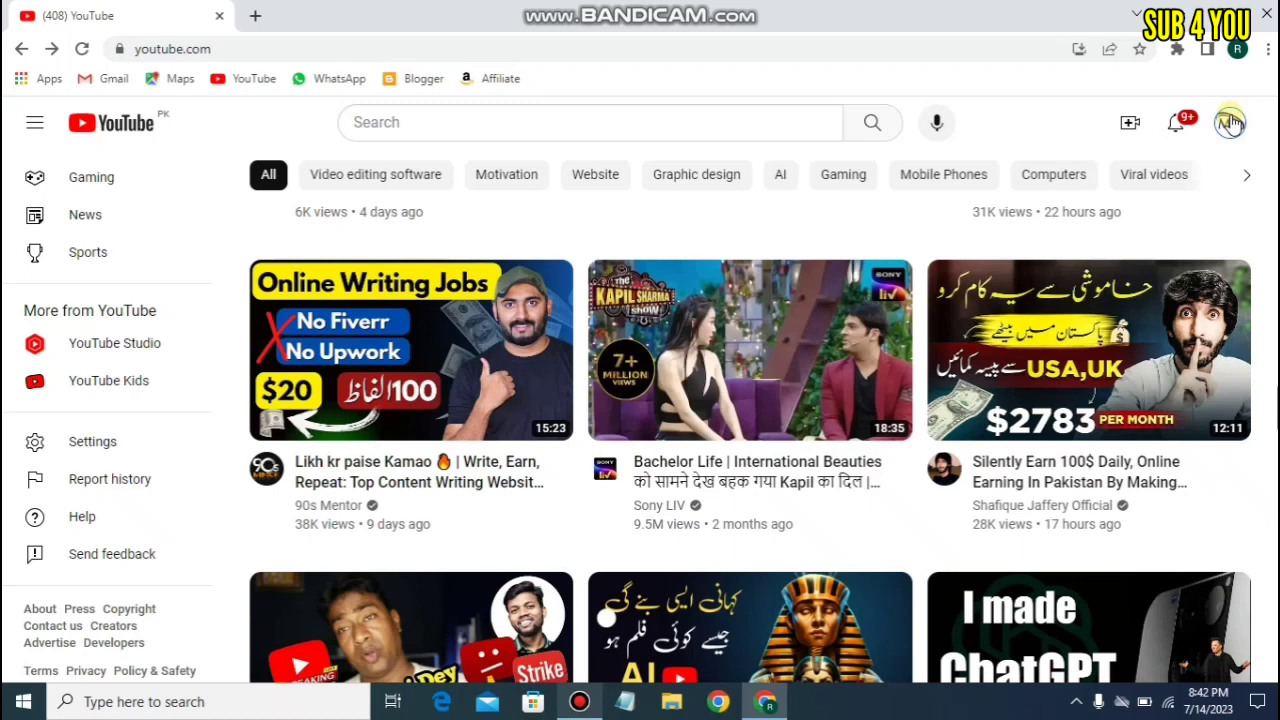
Step: Open YouTube Studio for the signed-in channel and bring up its Settings
click(1230, 122)
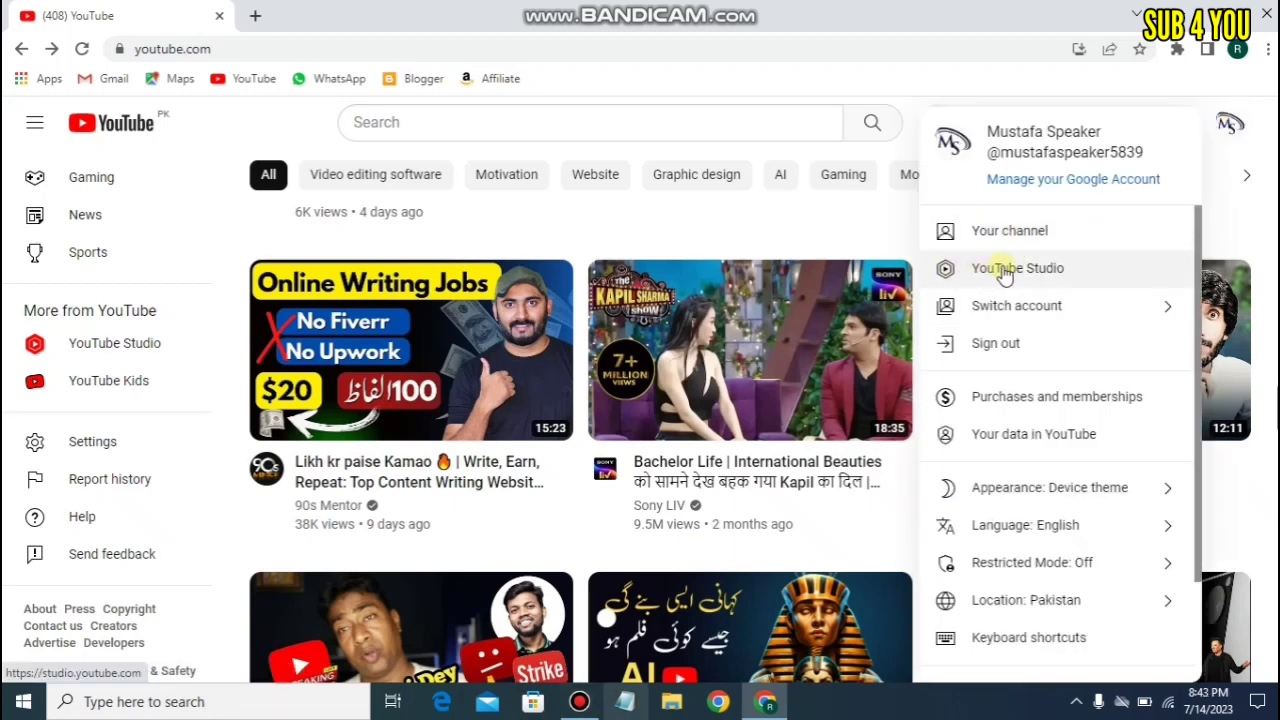
click(1007, 274)
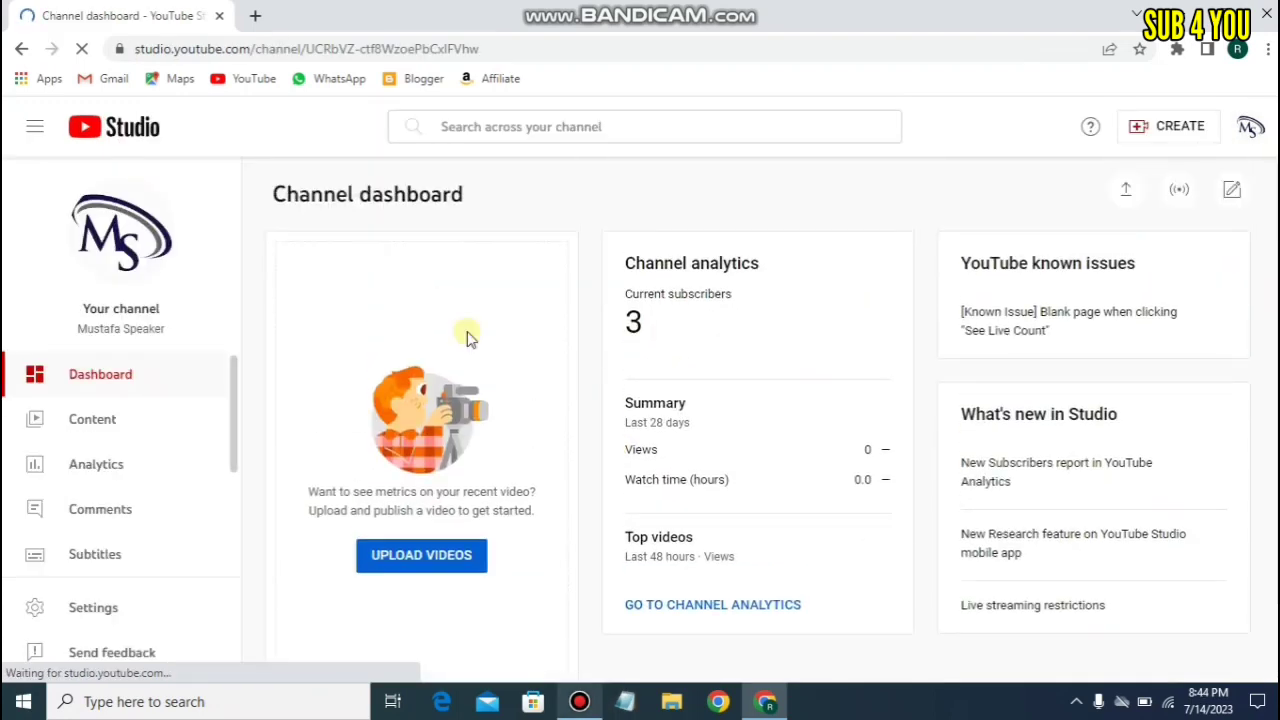
scroll(405, 365, down, 1)
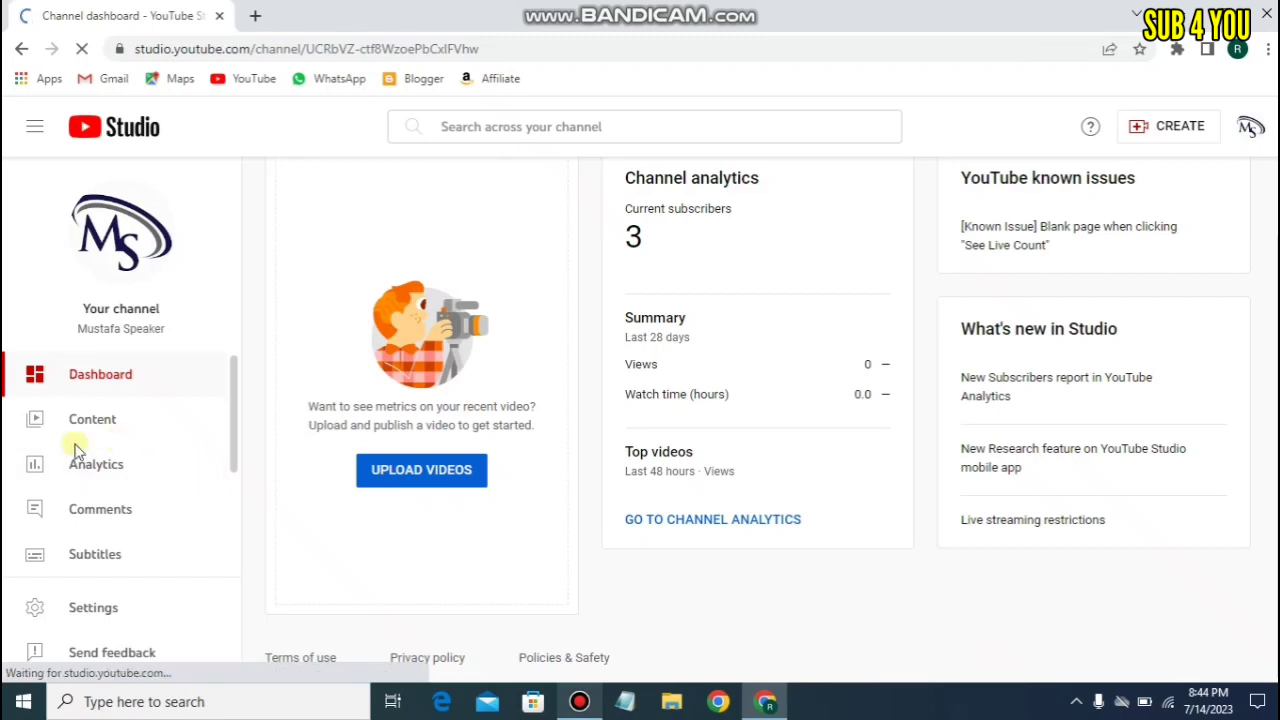
click(93, 607)
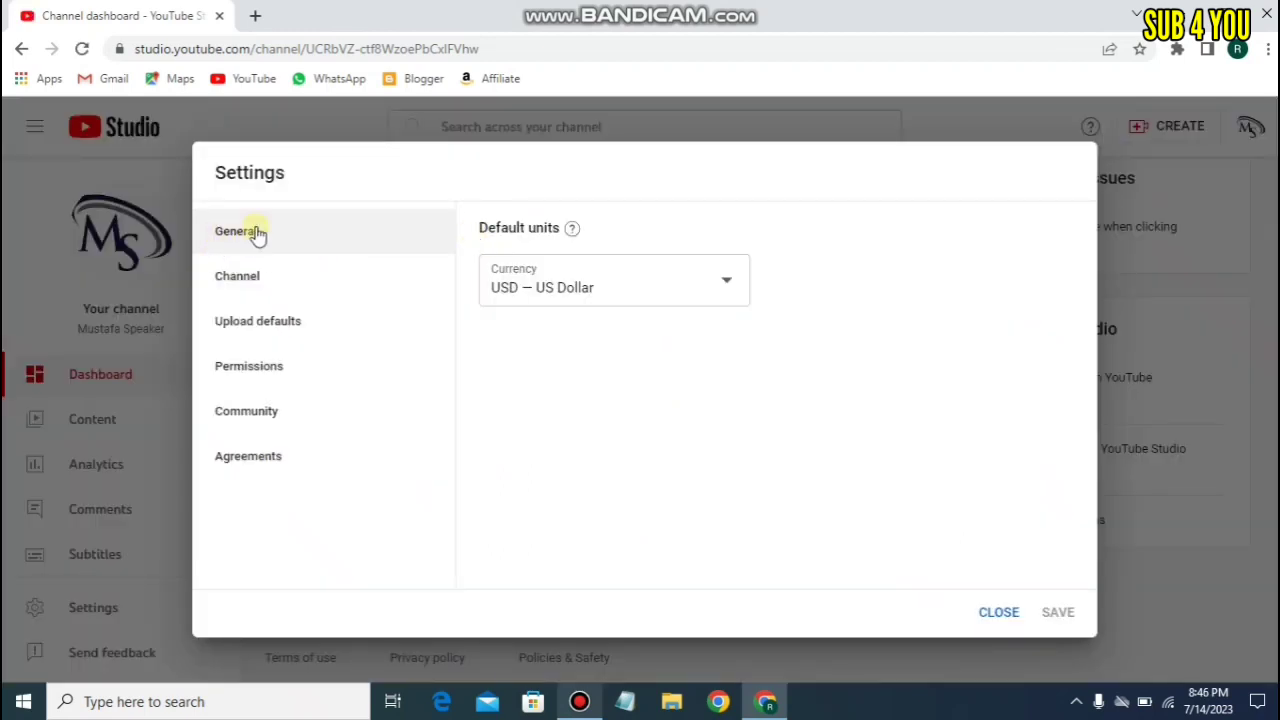
Step: Look through the default currency options in the general settings and choose USD — US Dollar
drag(481, 233, 578, 229)
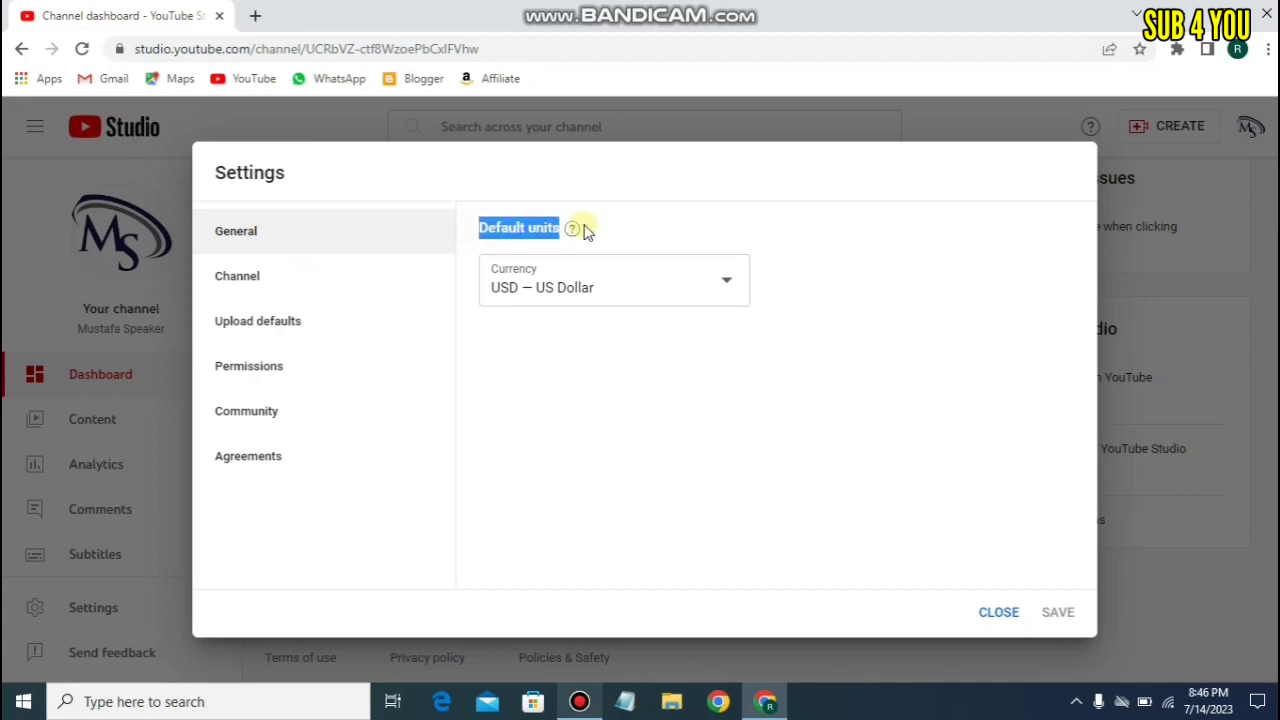
click(578, 228)
click(701, 285)
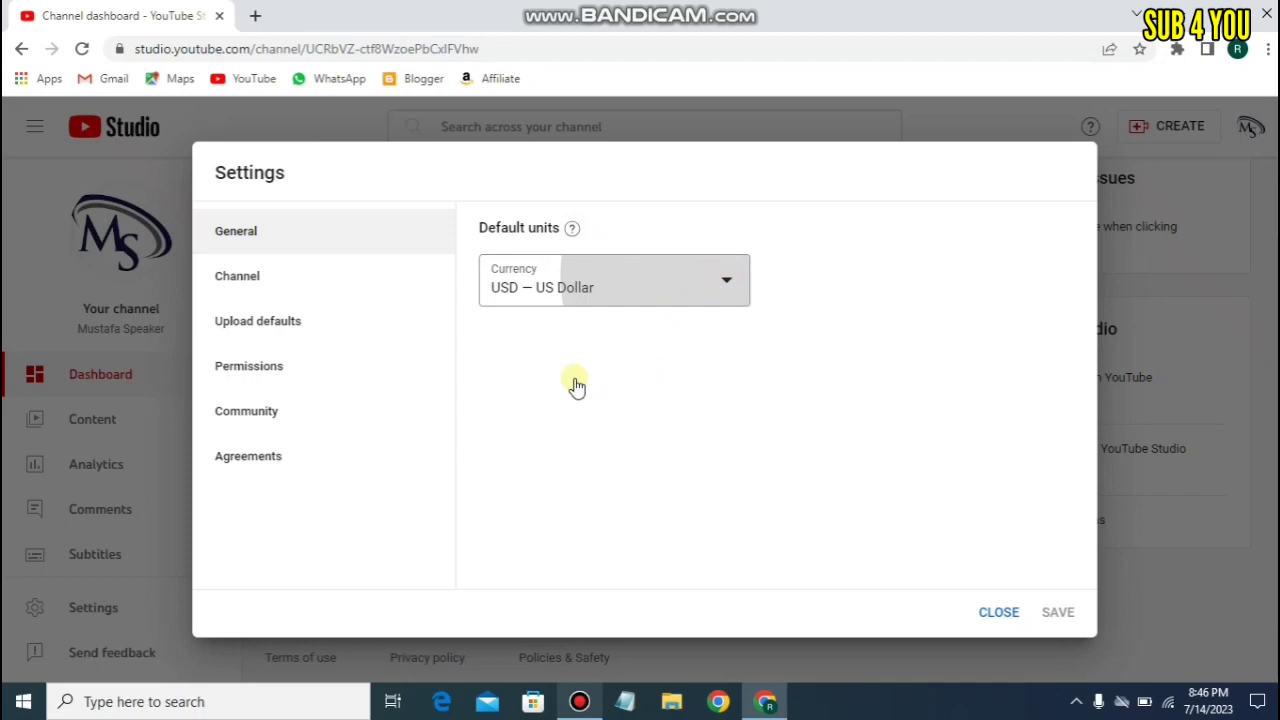
scroll(571, 409, up, 10)
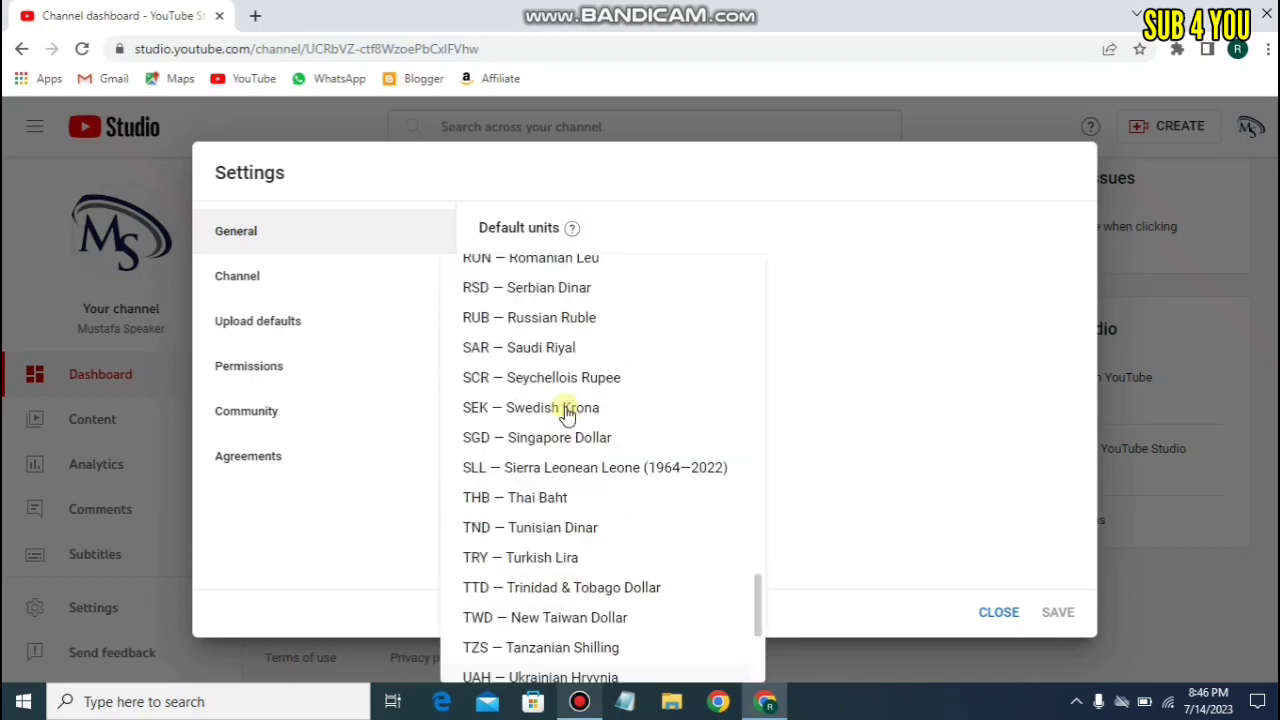
scroll(571, 405, up, 3)
scroll(573, 420, down, 20)
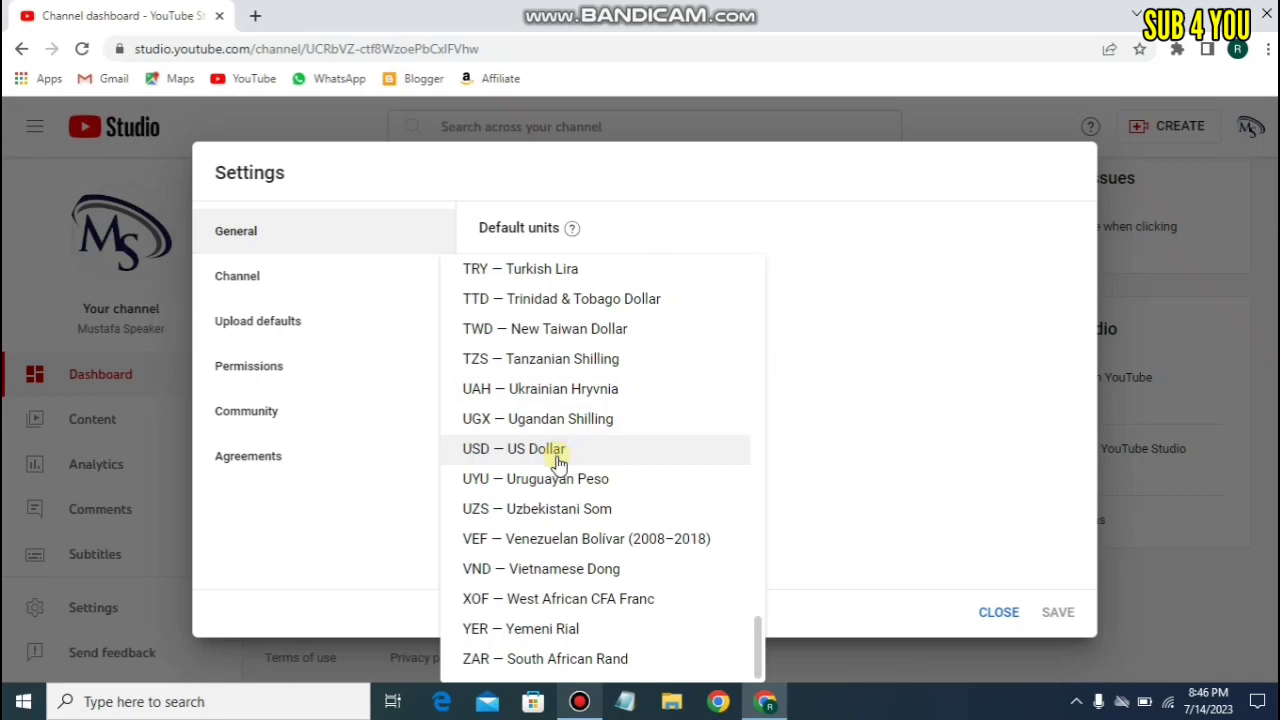
click(557, 452)
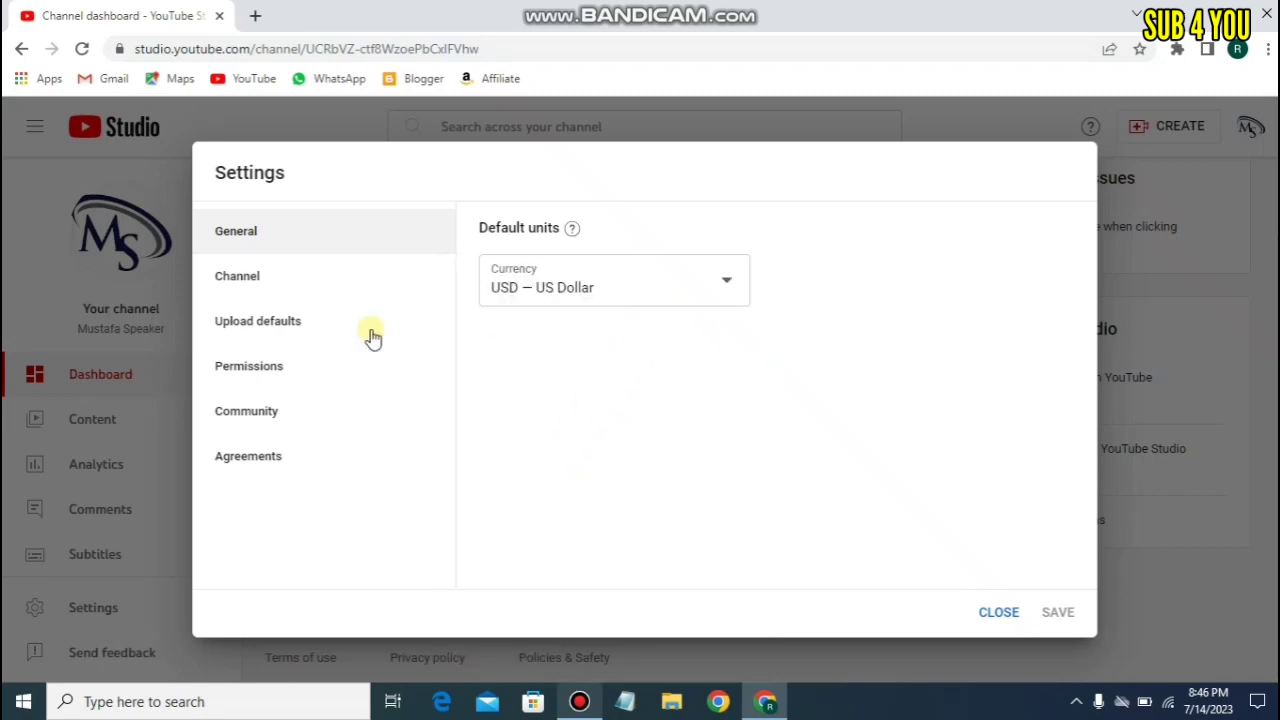
Step: Open the channel's basic info and look through the available countries of residence without changing the selection
click(253, 289)
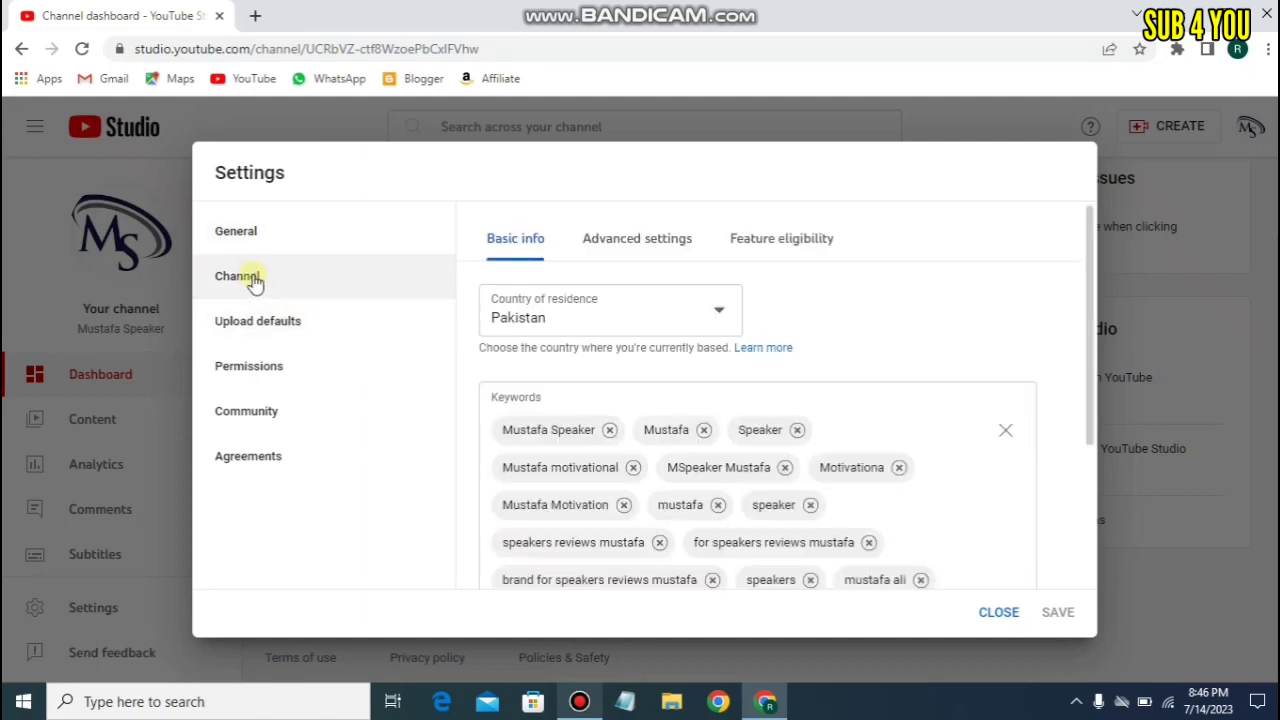
click(558, 246)
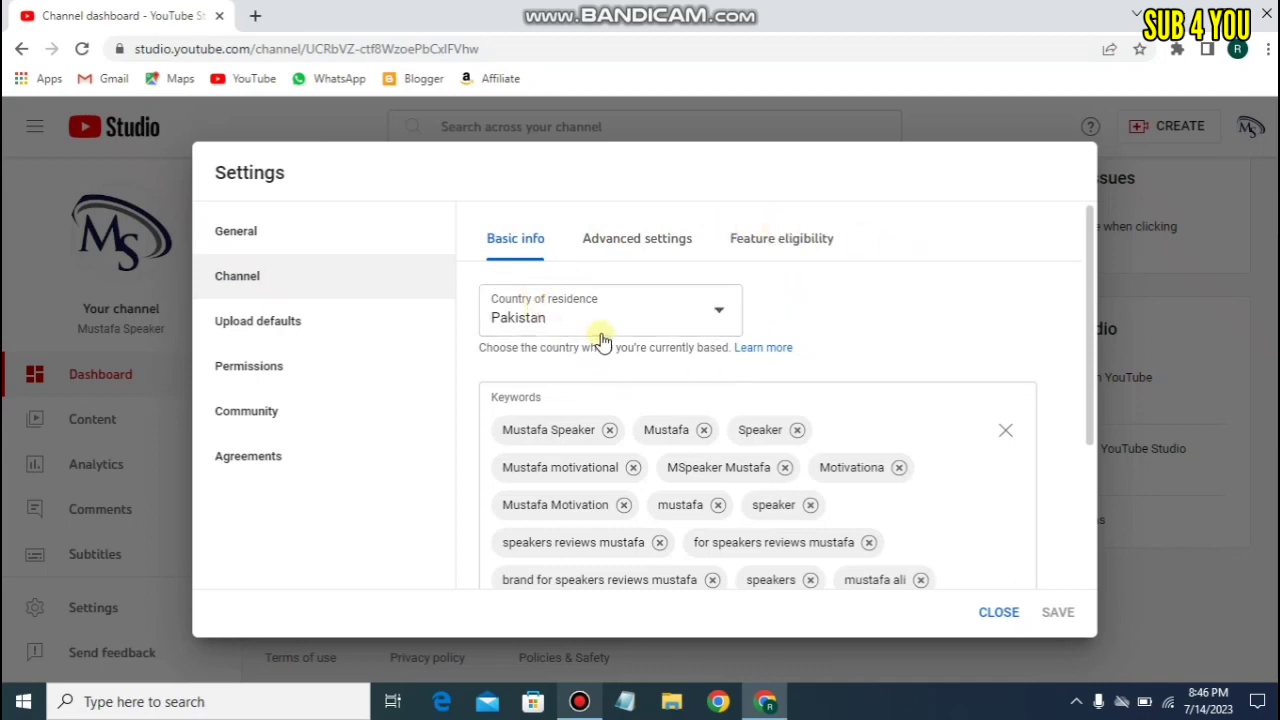
click(716, 316)
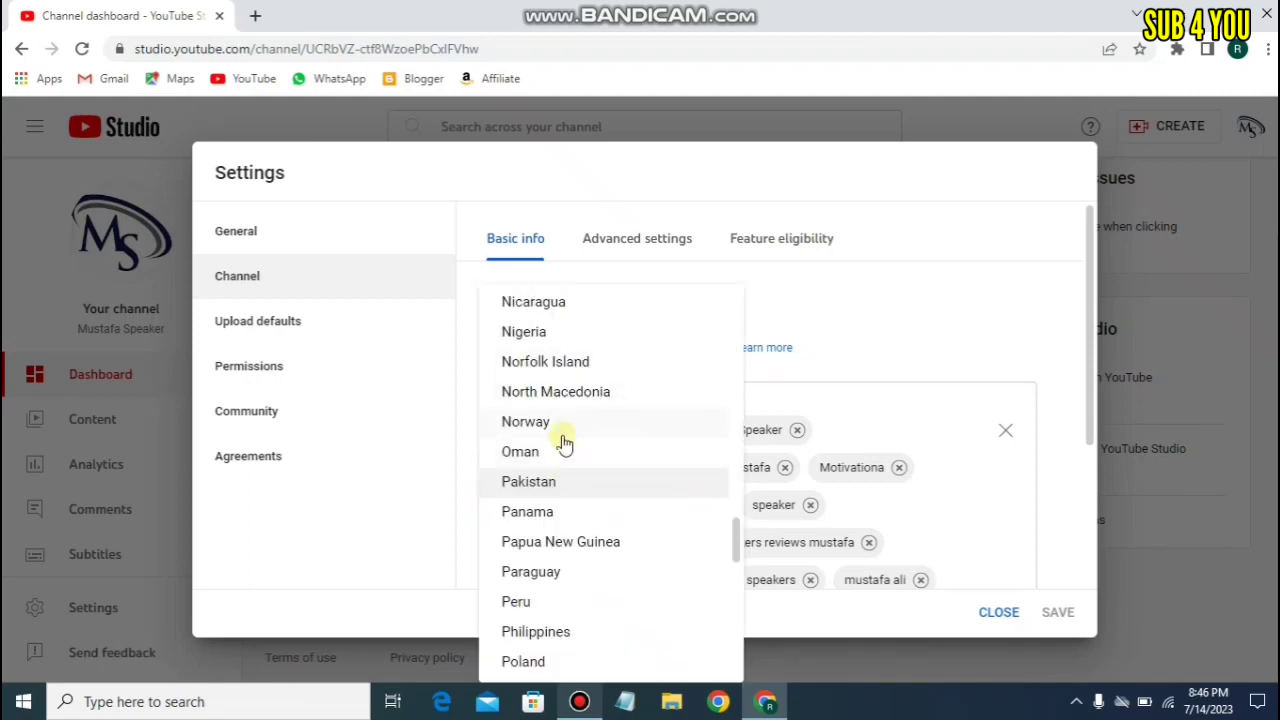
scroll(597, 423, up, 10)
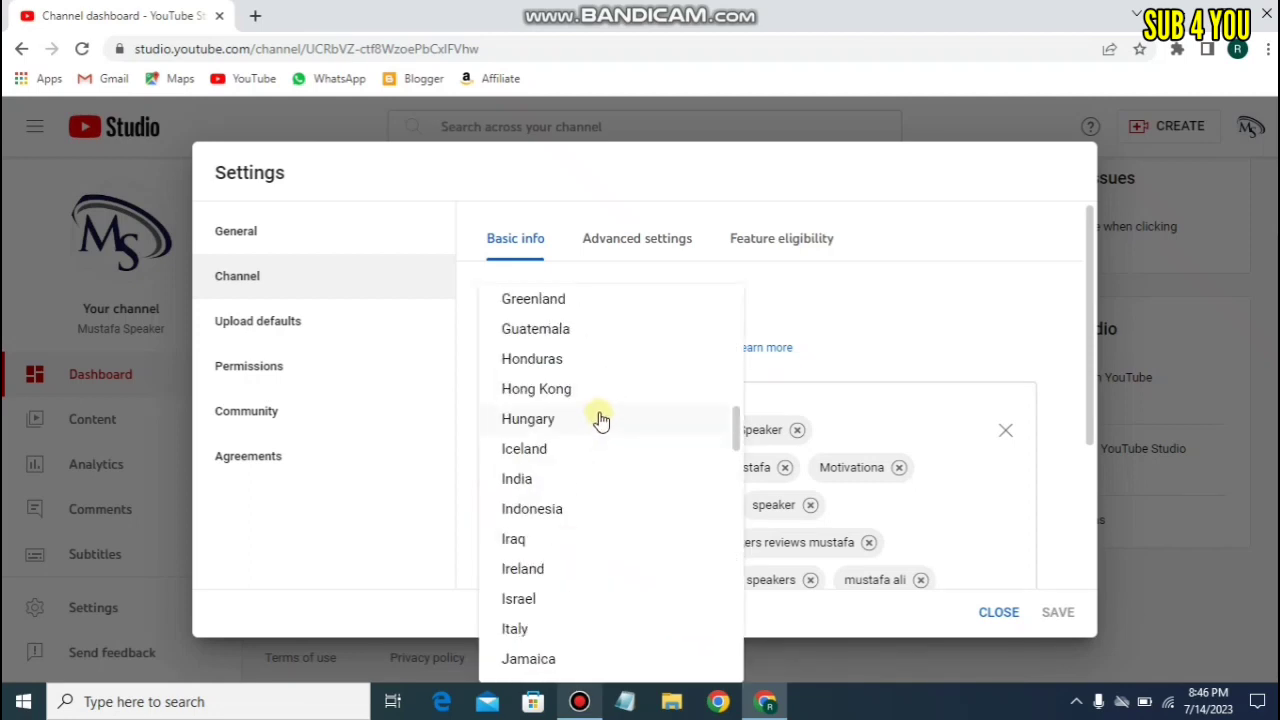
scroll(620, 391, down, 8)
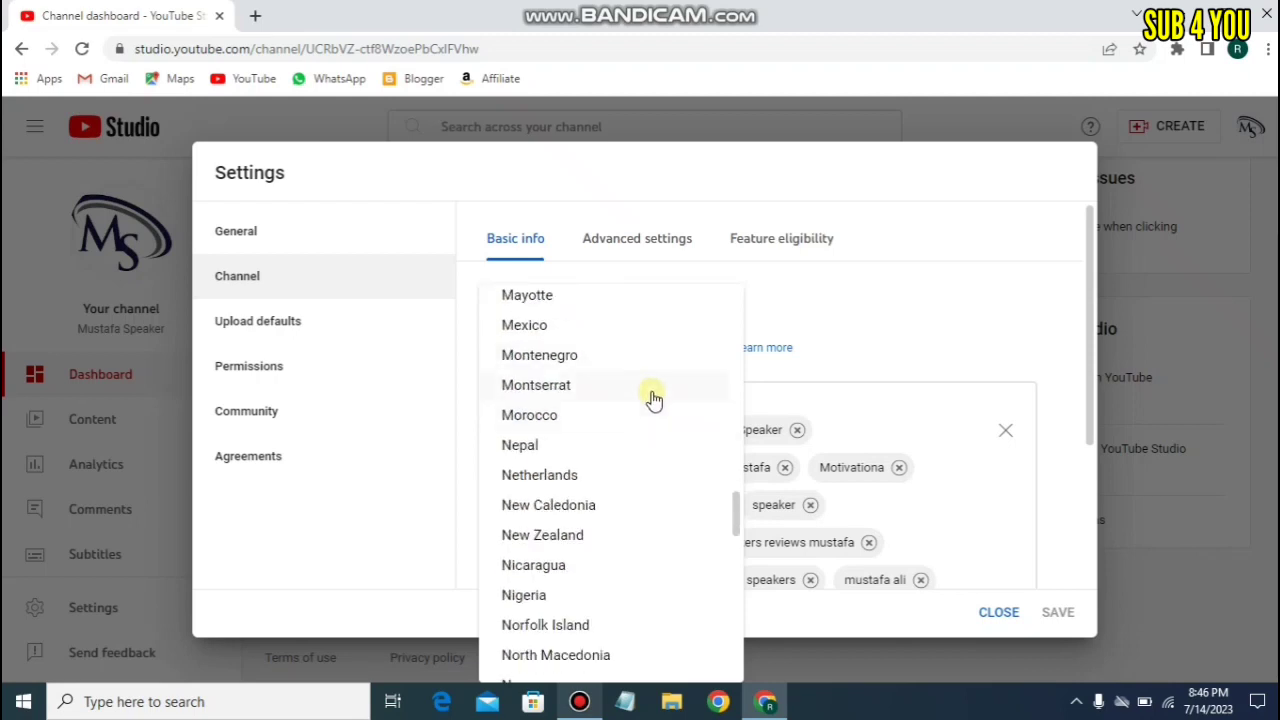
scroll(617, 420, up, 20)
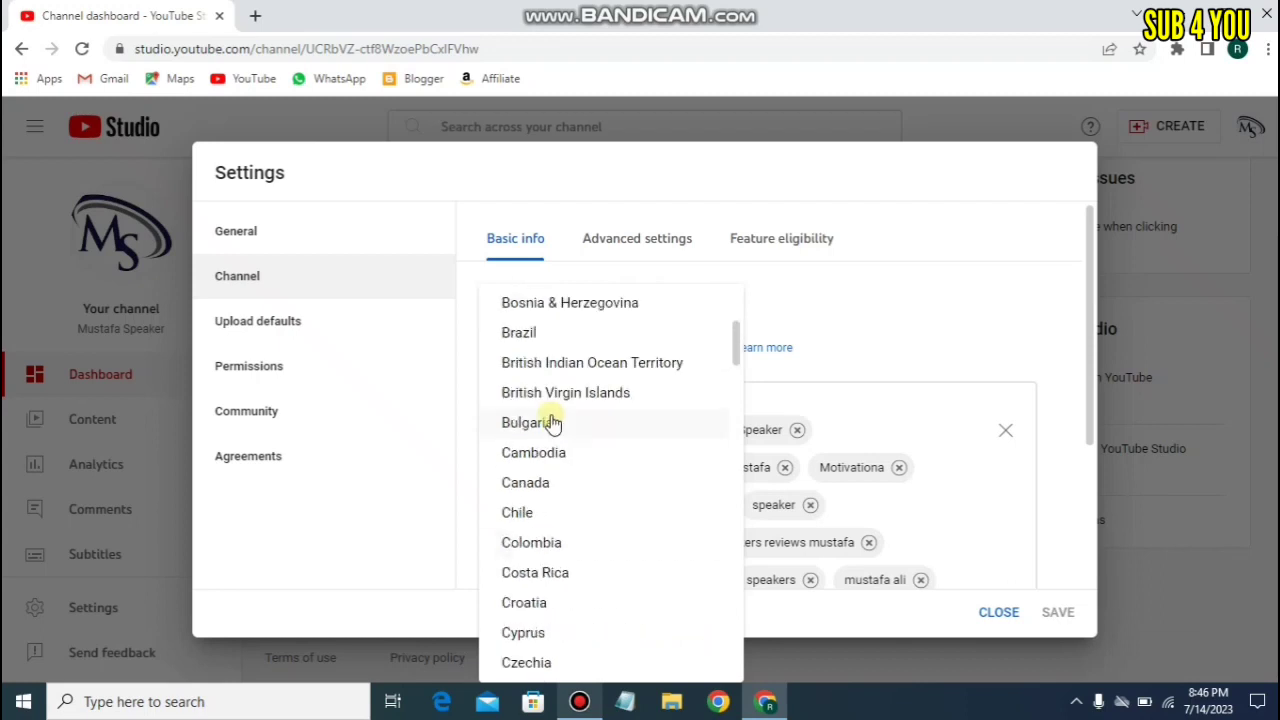
scroll(552, 371, up, 2)
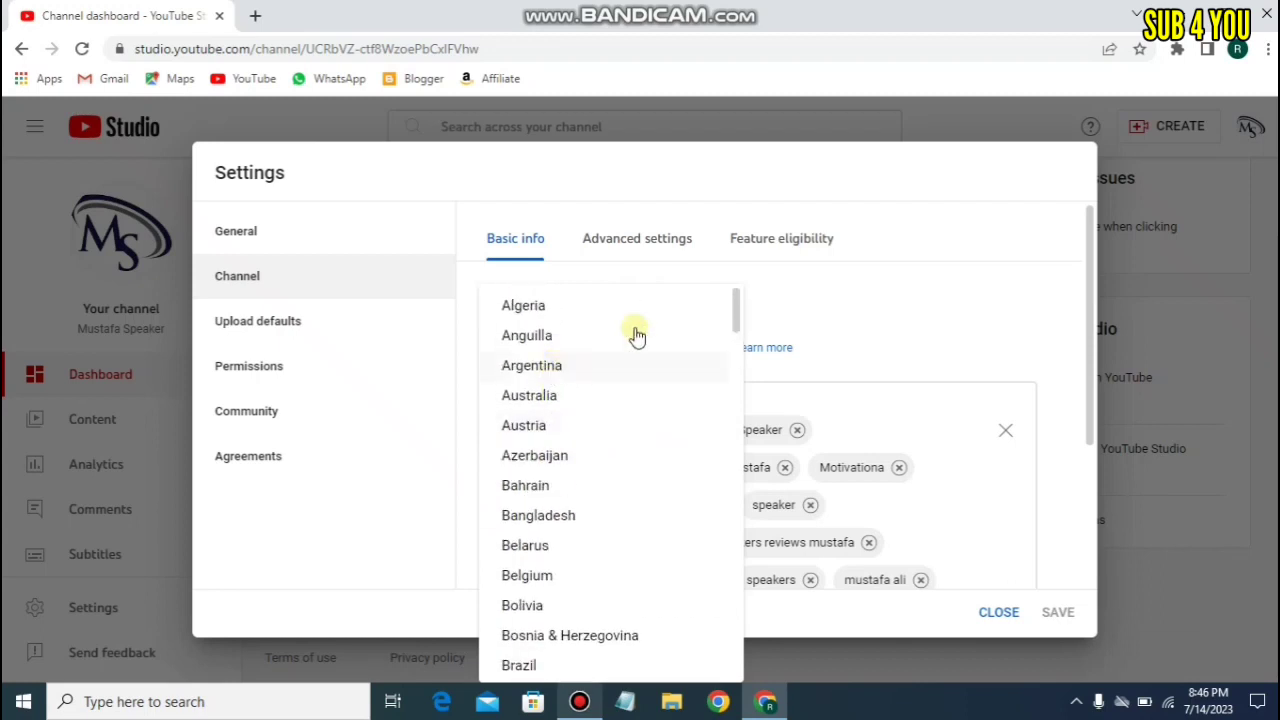
click(812, 318)
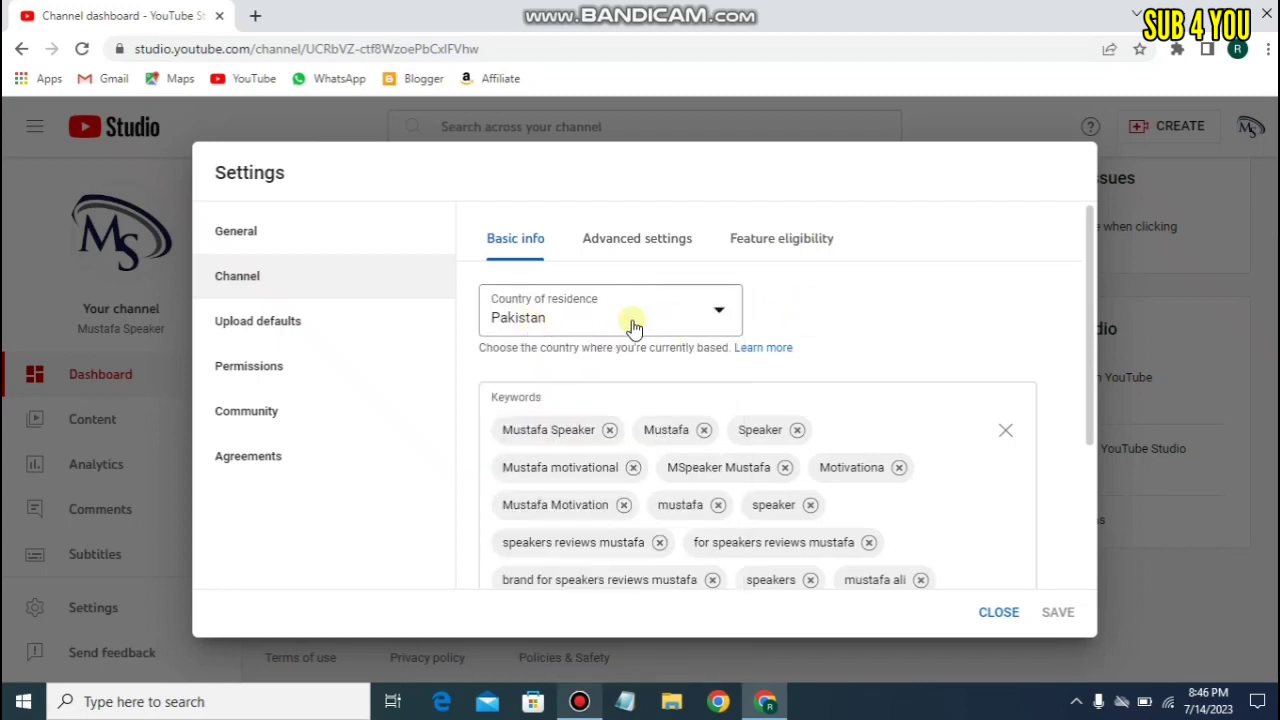
Step: Review the full list of channel keywords in the basic info settings
drag(487, 396, 590, 388)
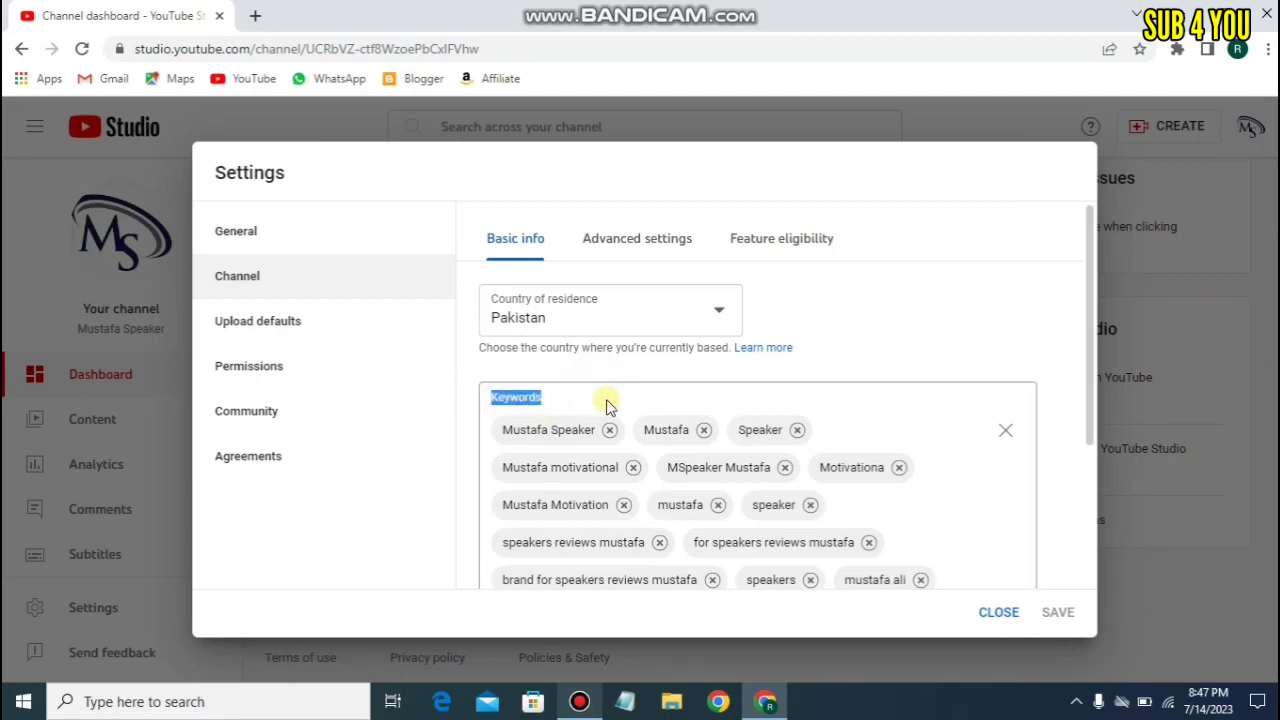
scroll(620, 508, down, 3)
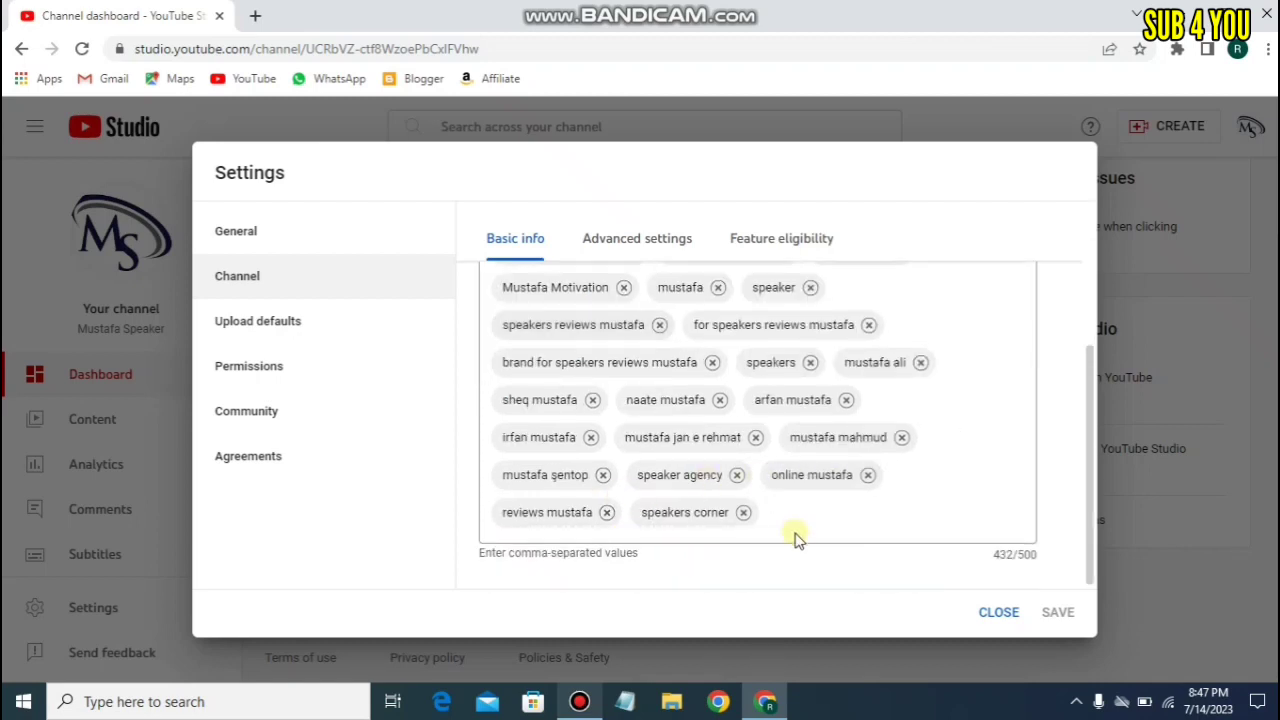
scroll(700, 500, up, 3)
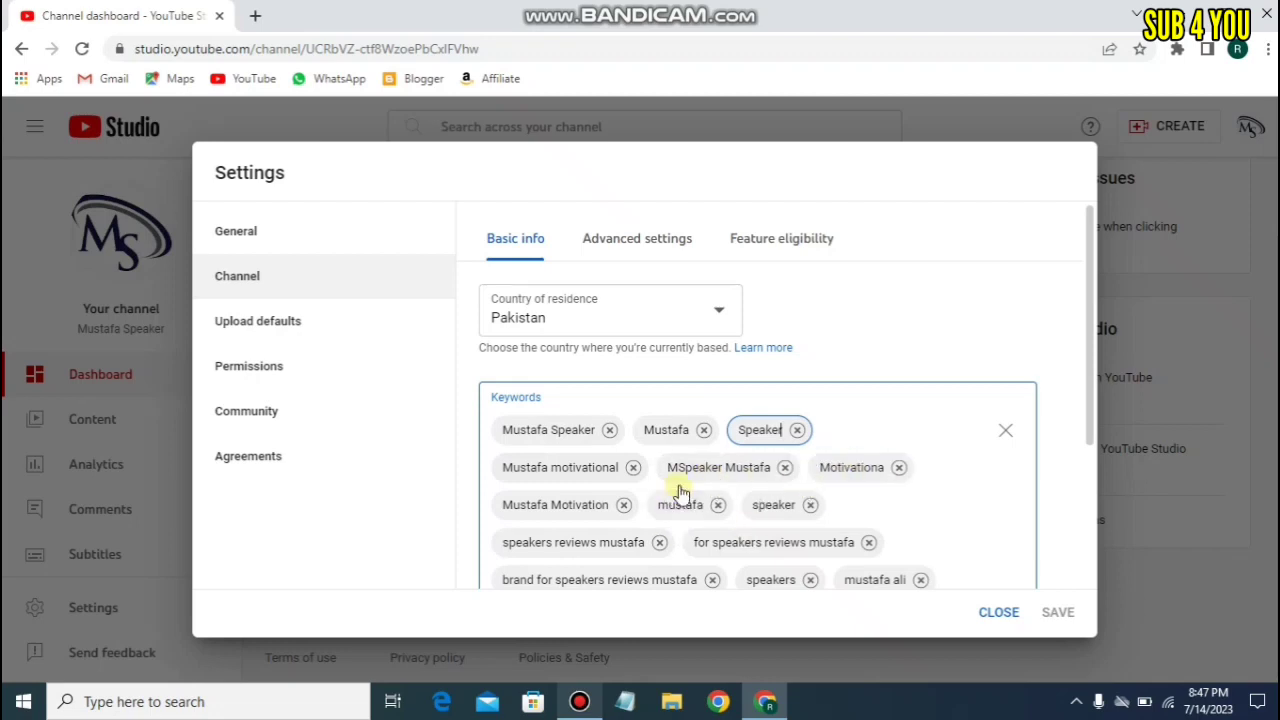
scroll(680, 490, down, 2)
scroll(680, 490, up, 2)
scroll(700, 470, down, 3)
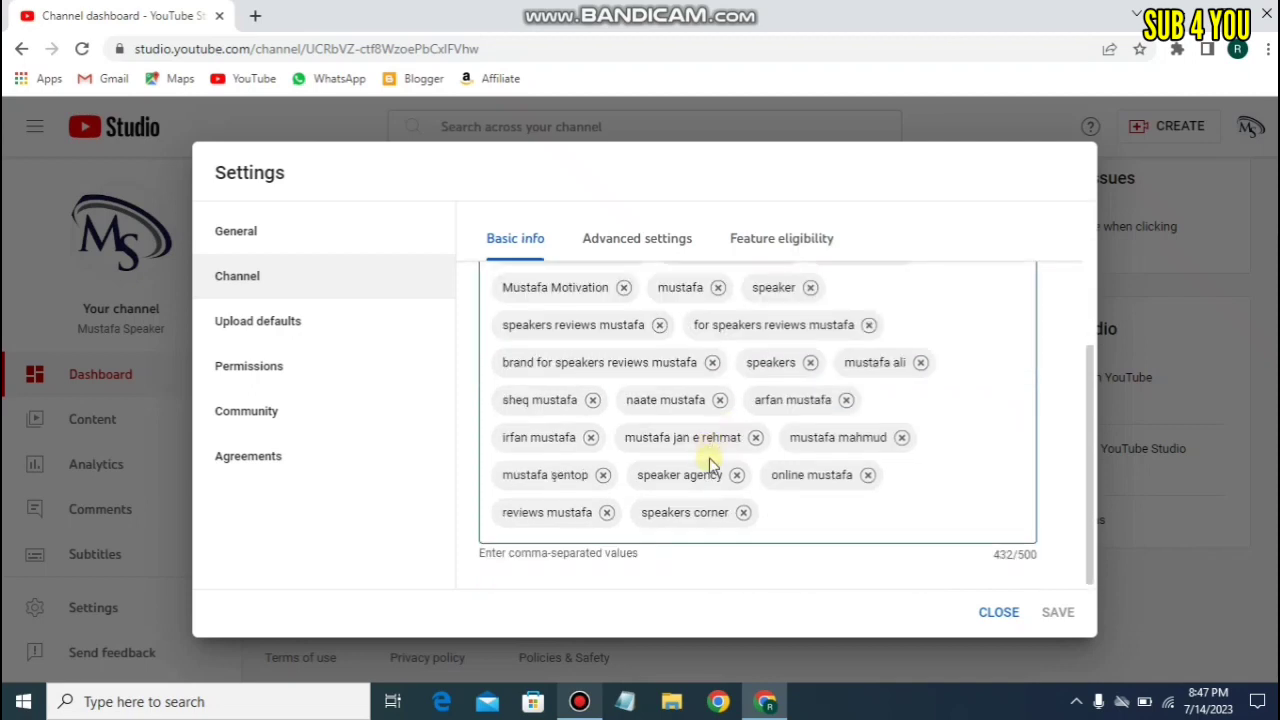
scroll(680, 540, up, 3)
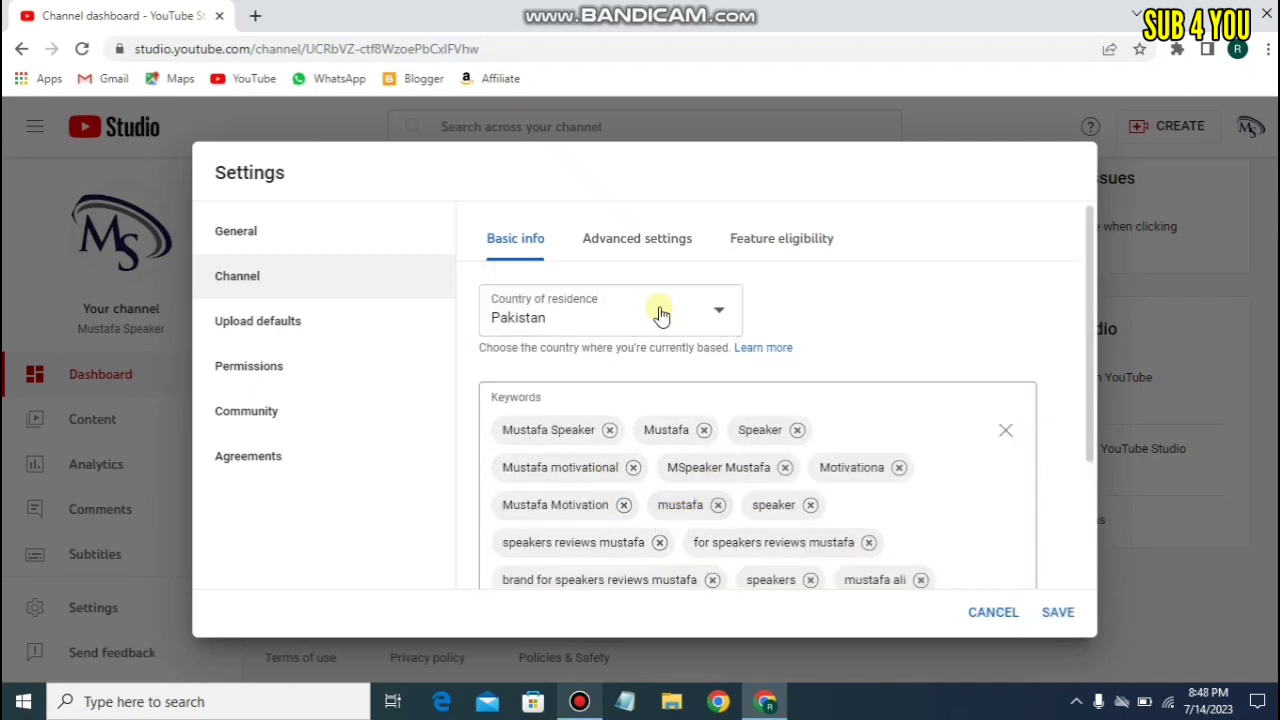
Step: In the channel's advanced settings, set the audience to not made for kids and look over the remaining options
click(630, 238)
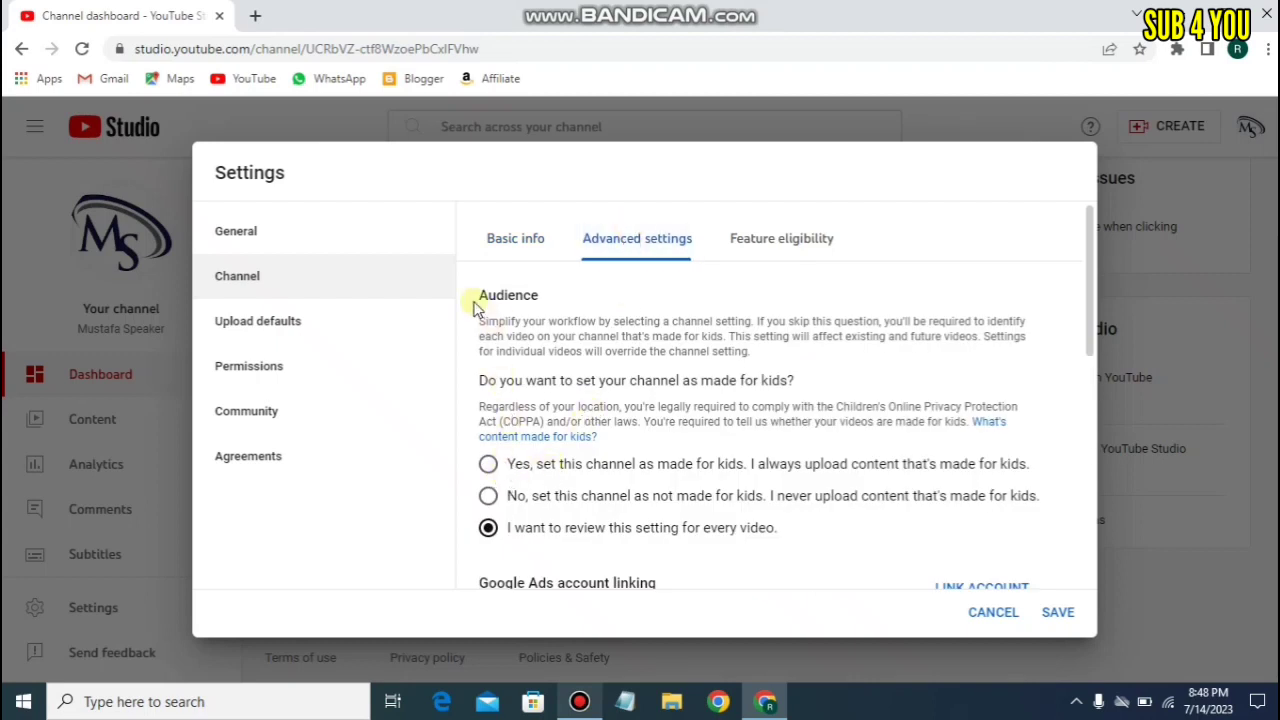
drag(476, 293, 555, 292)
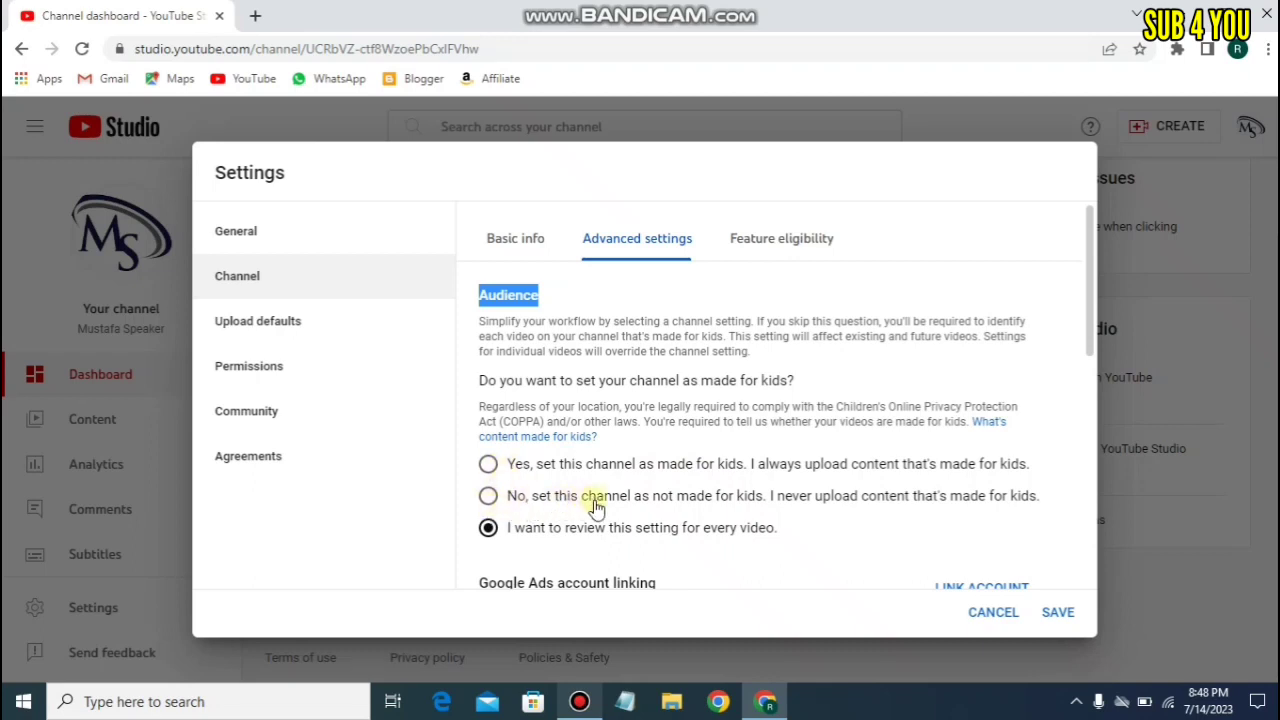
click(488, 497)
scroll(612, 414, down, 6)
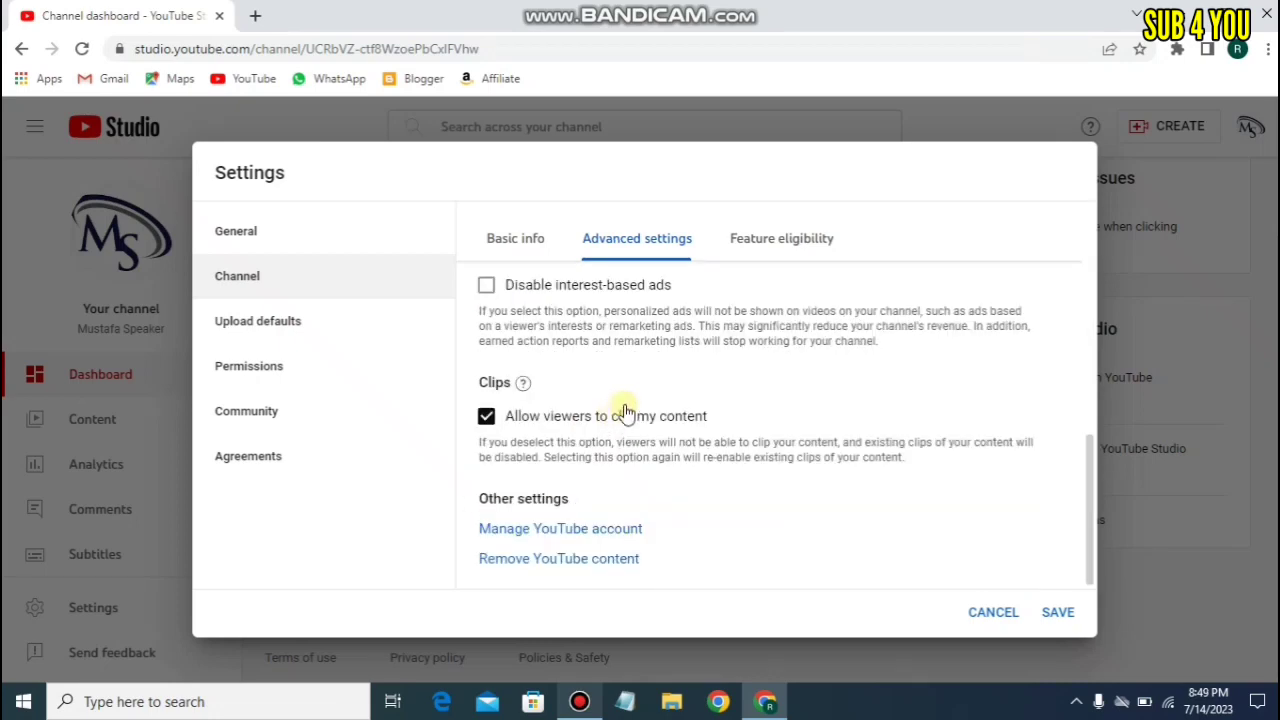
scroll(625, 410, up, 3)
scroll(625, 410, down, 3)
scroll(623, 402, up, 6)
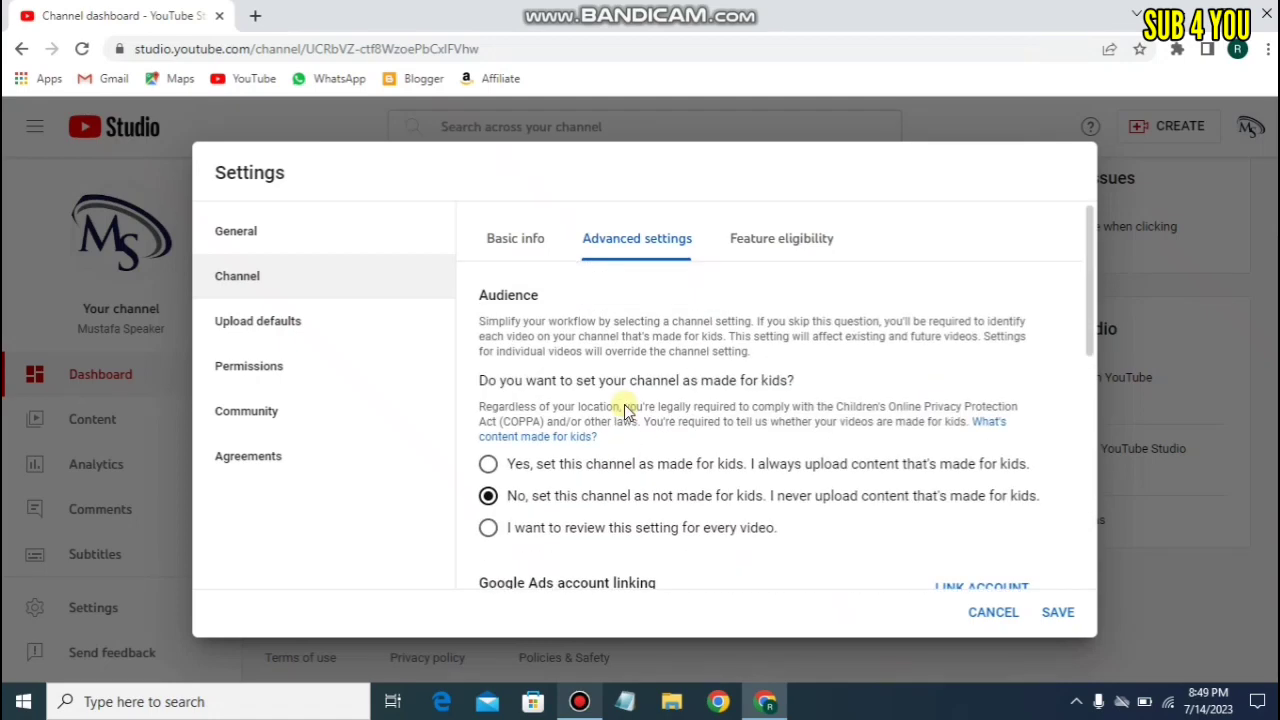
Step: Examine the channel's feature eligibility, reading the features and requirements of the standard, intermediate and advanced levels
click(795, 245)
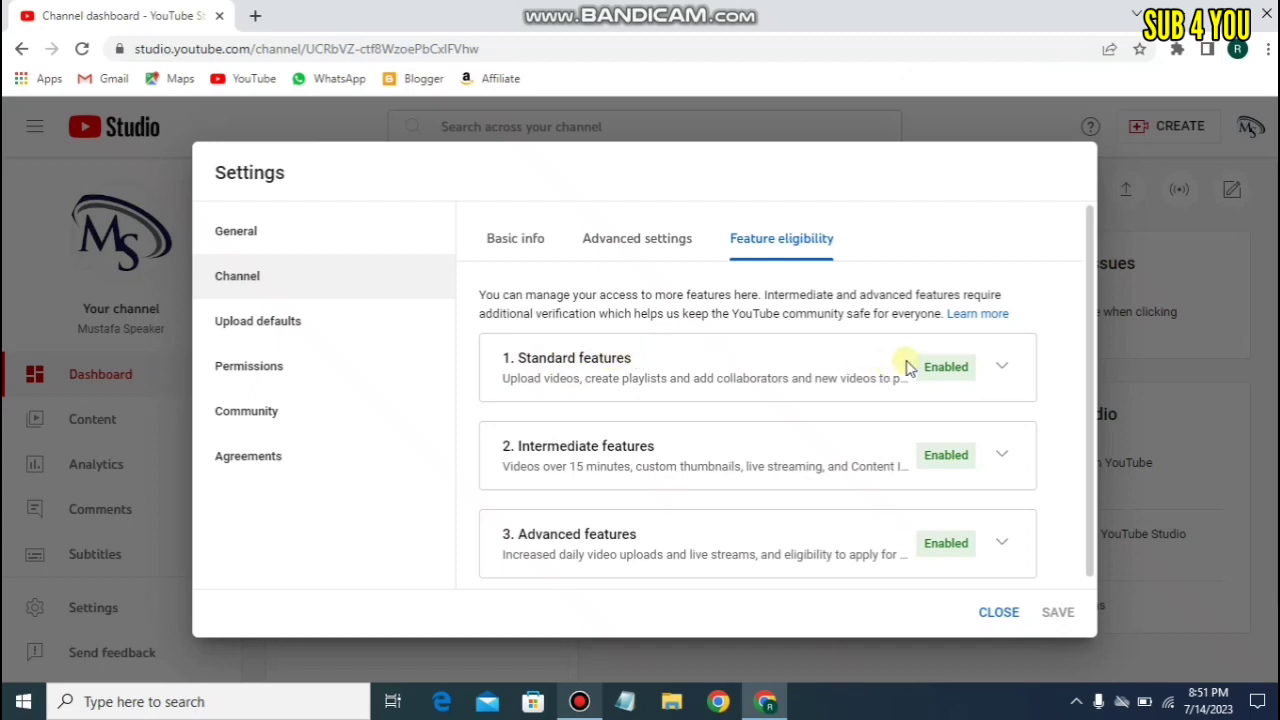
click(999, 369)
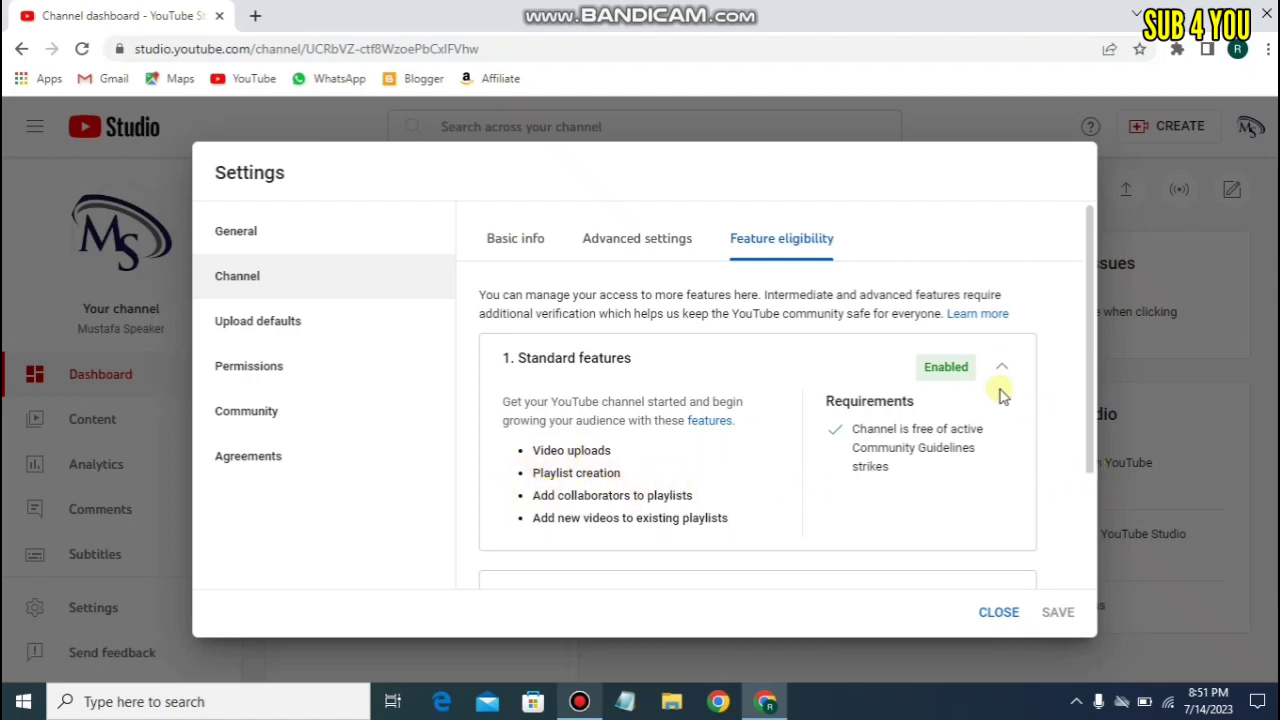
scroll(995, 400, down, 2)
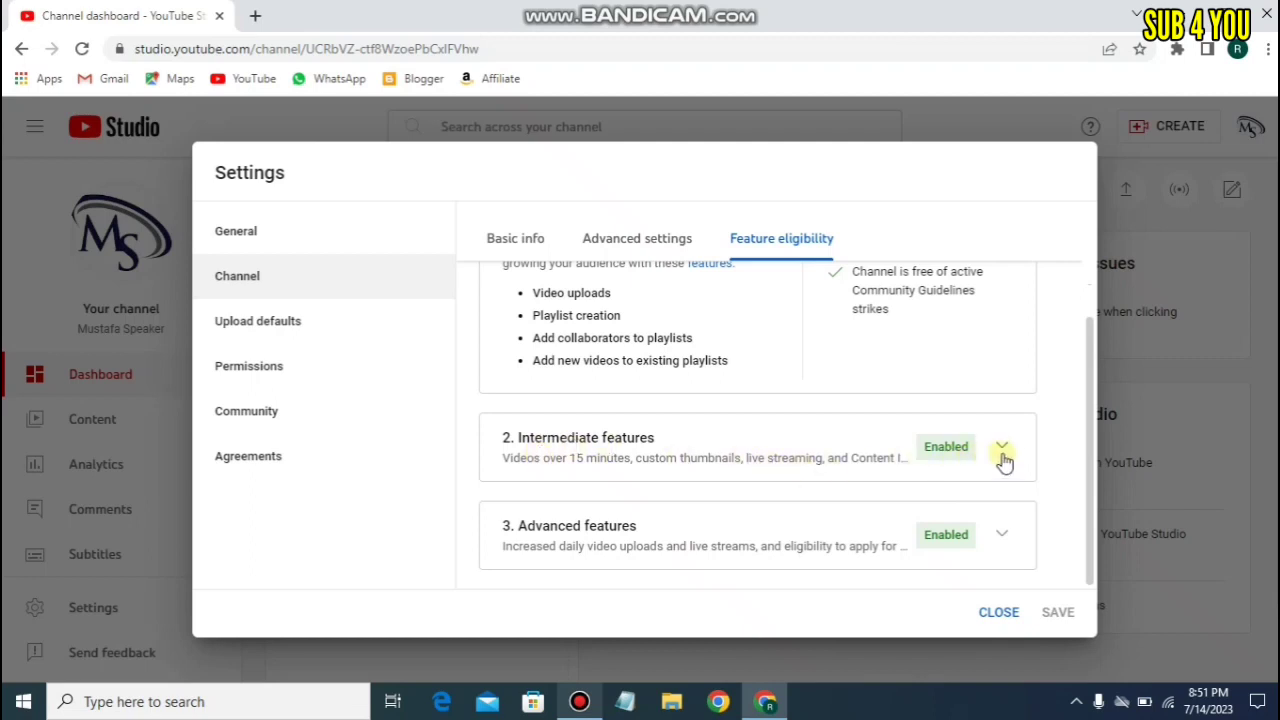
click(872, 446)
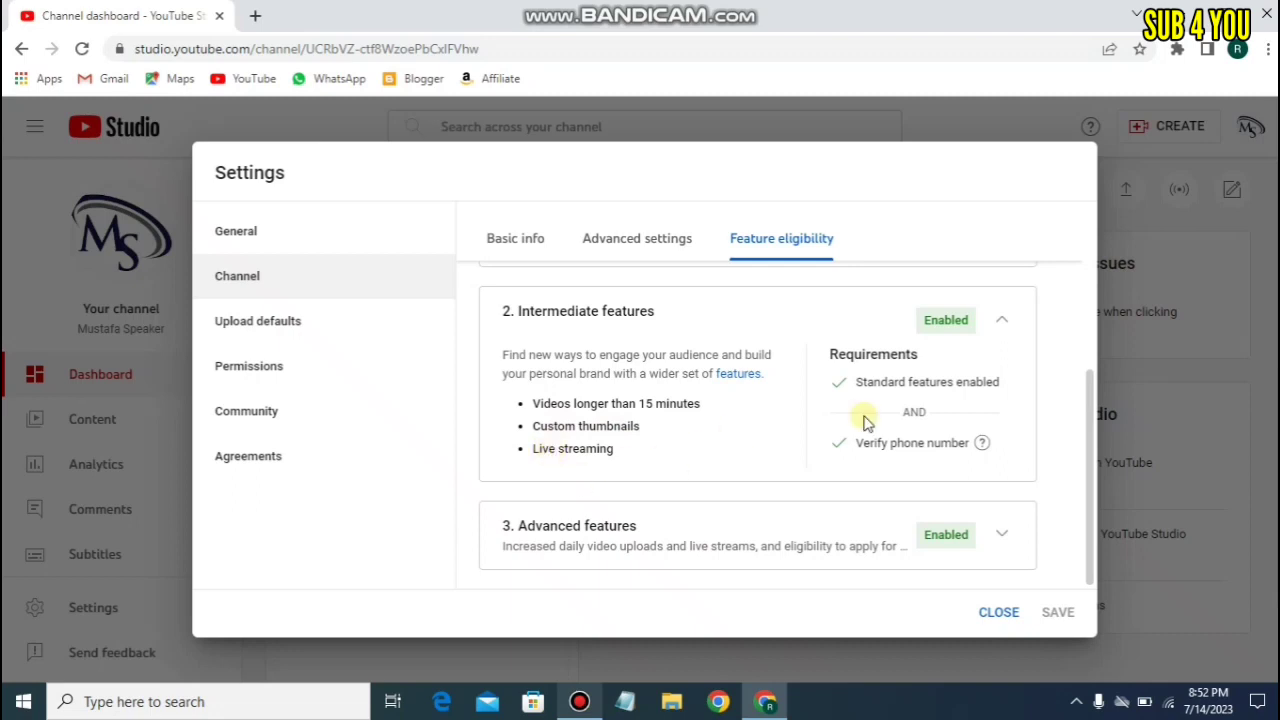
click(1002, 320)
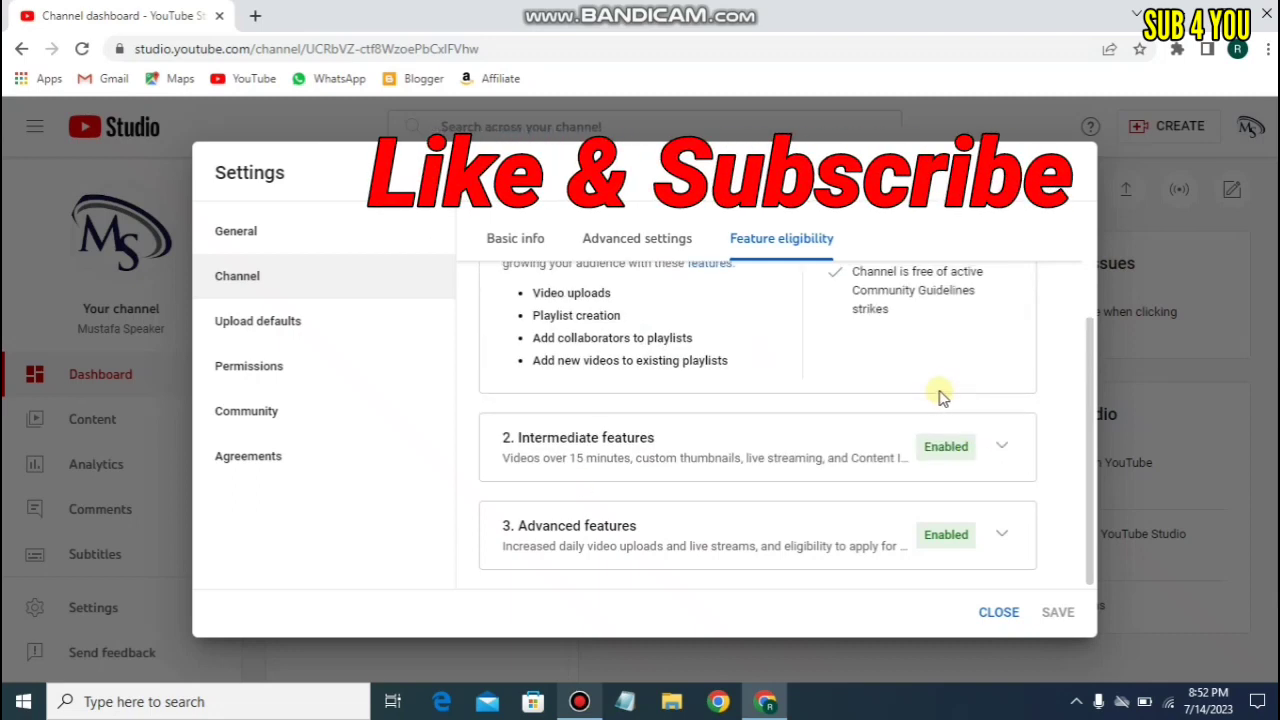
click(985, 534)
scroll(640, 434, down, 3)
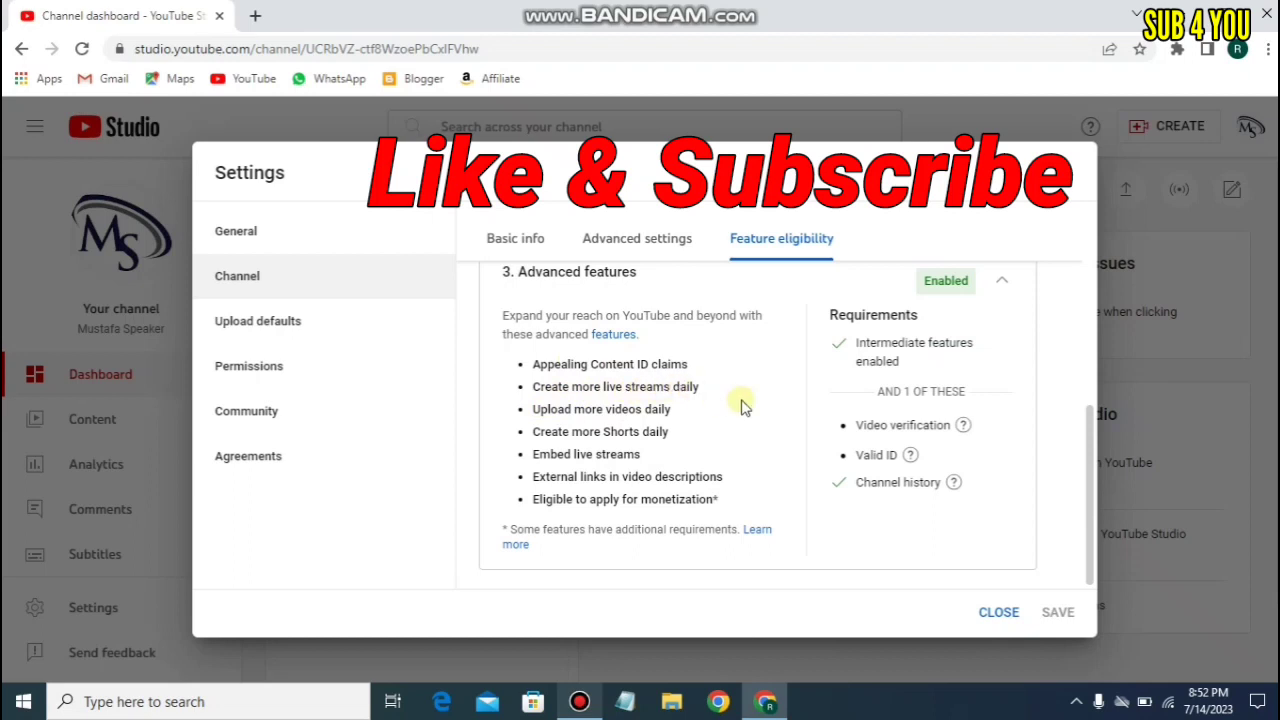
scroll(737, 400, up, 3)
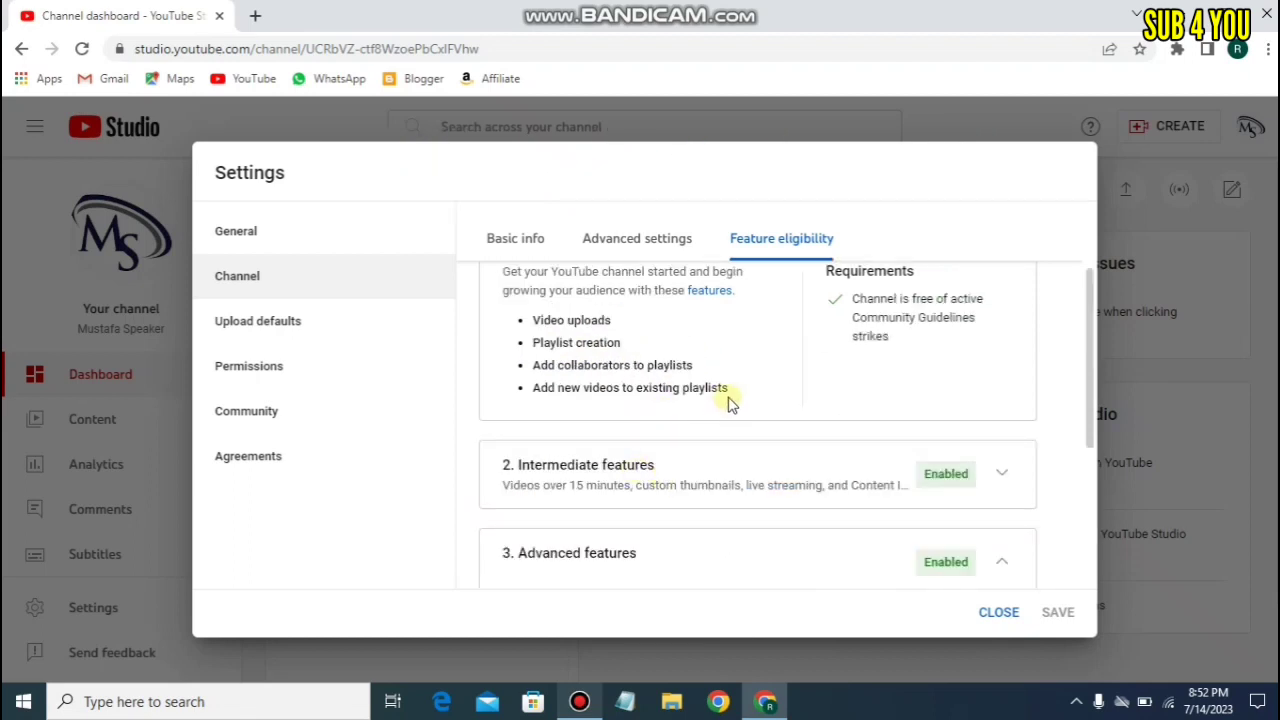
scroll(730, 405, down, 3)
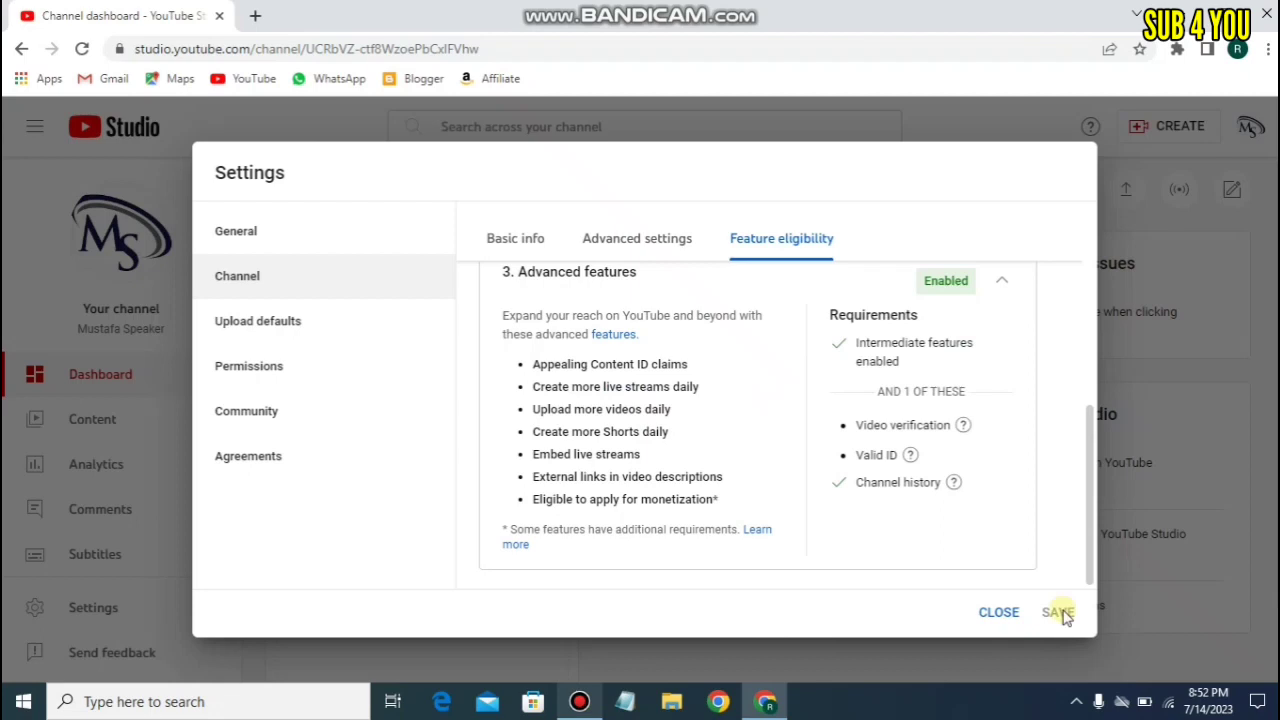
click(1002, 284)
Step: Open the upload defaults and look over the title and description fields in their basic info
click(260, 323)
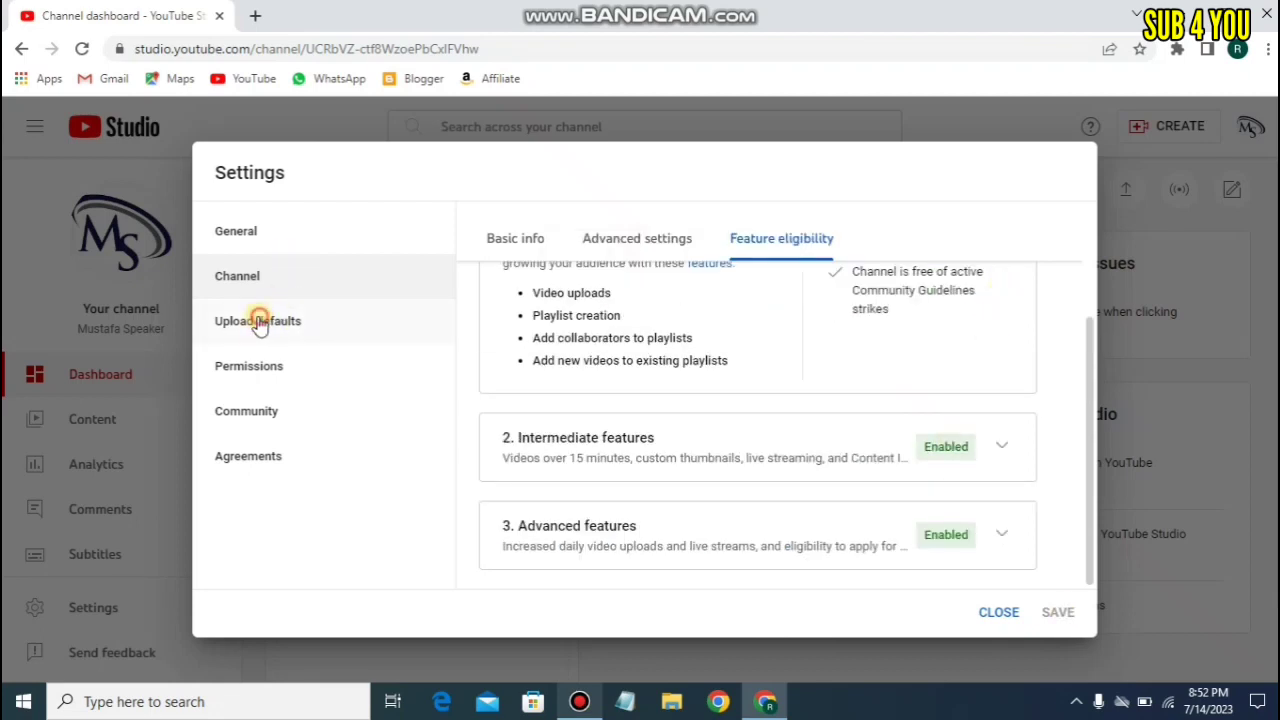
click(258, 321)
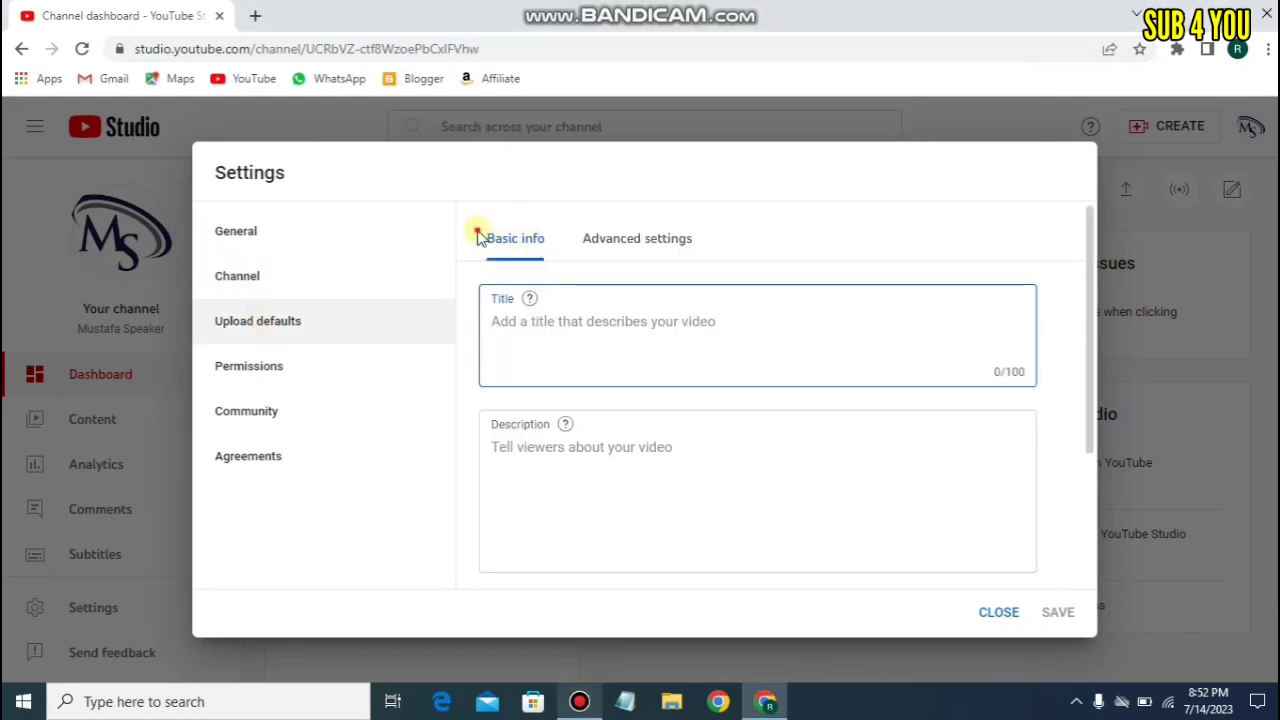
click(520, 232)
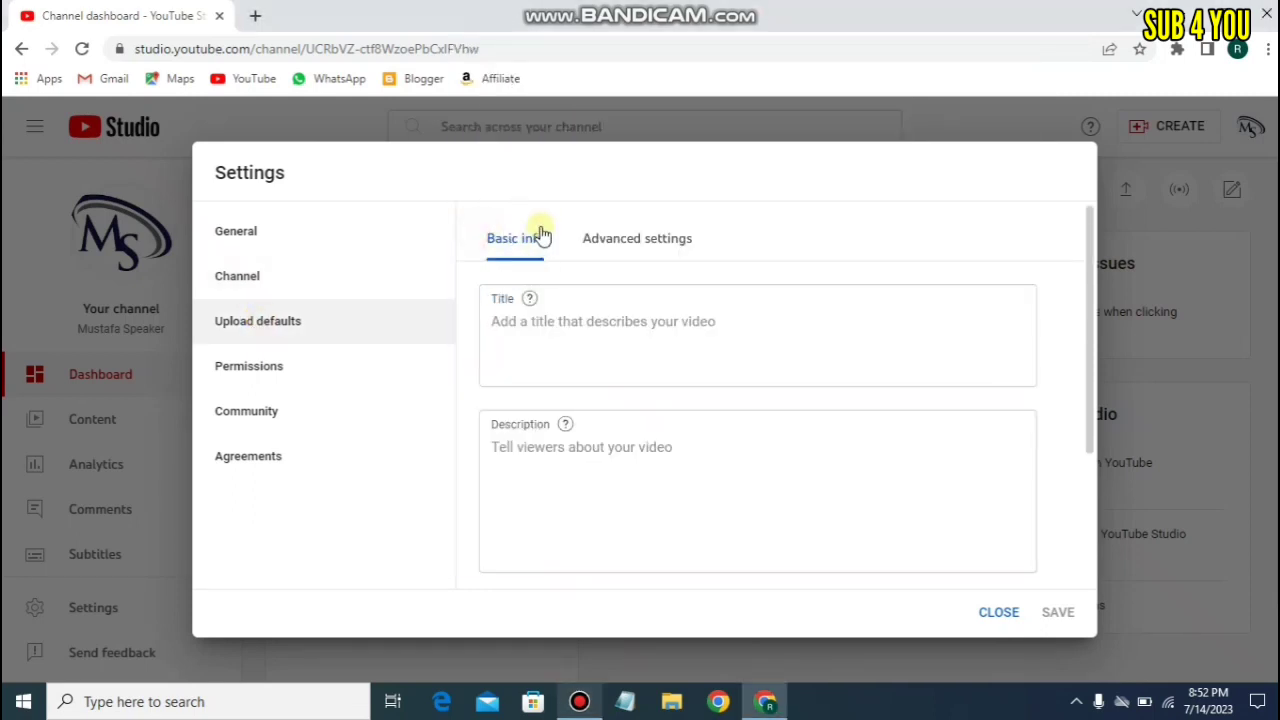
click(510, 324)
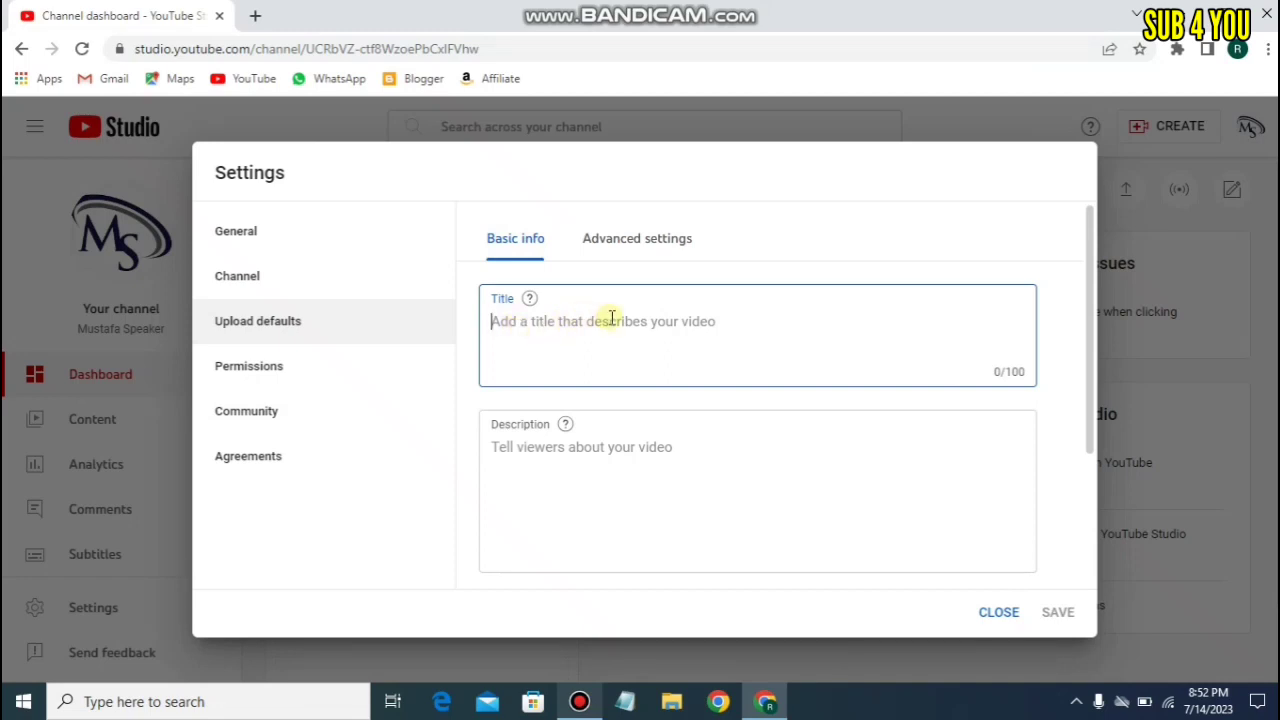
click(545, 445)
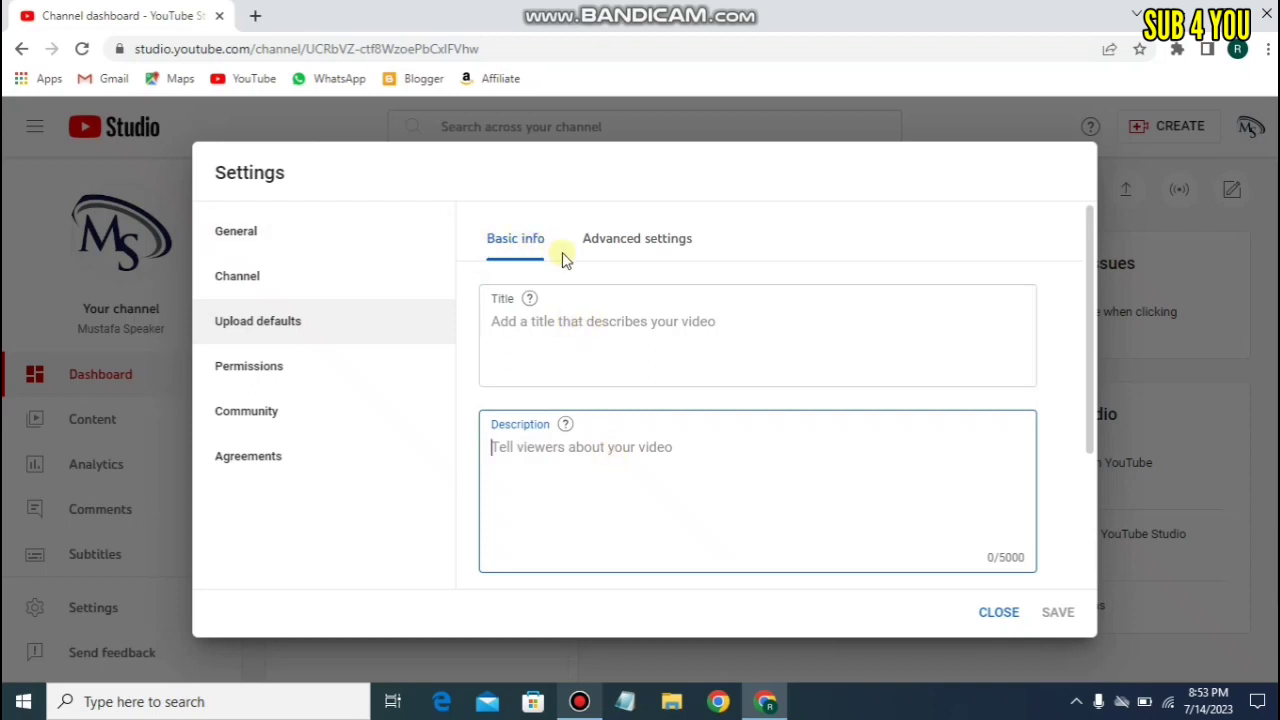
Step: In the advanced upload defaults, set the video category to Education
click(665, 245)
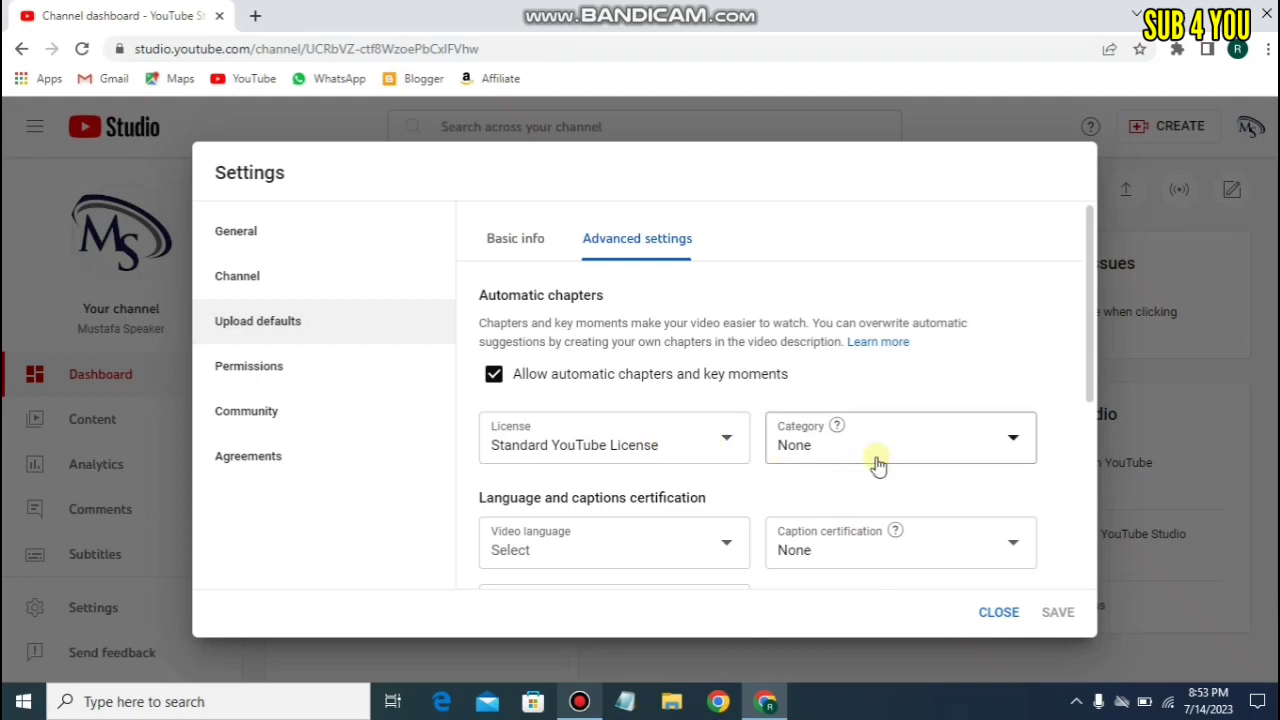
click(1011, 437)
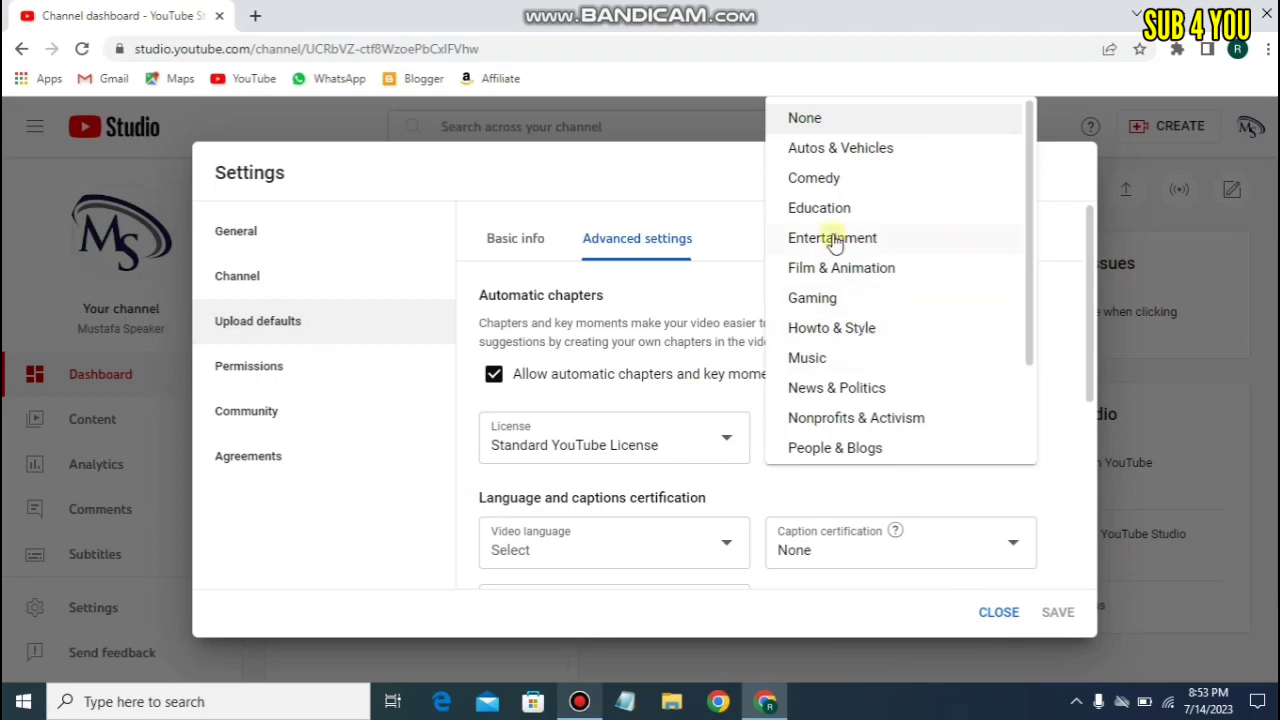
scroll(832, 240, down, 2)
scroll(833, 240, up, 2)
scroll(846, 314, down, 1)
scroll(848, 316, up, 1)
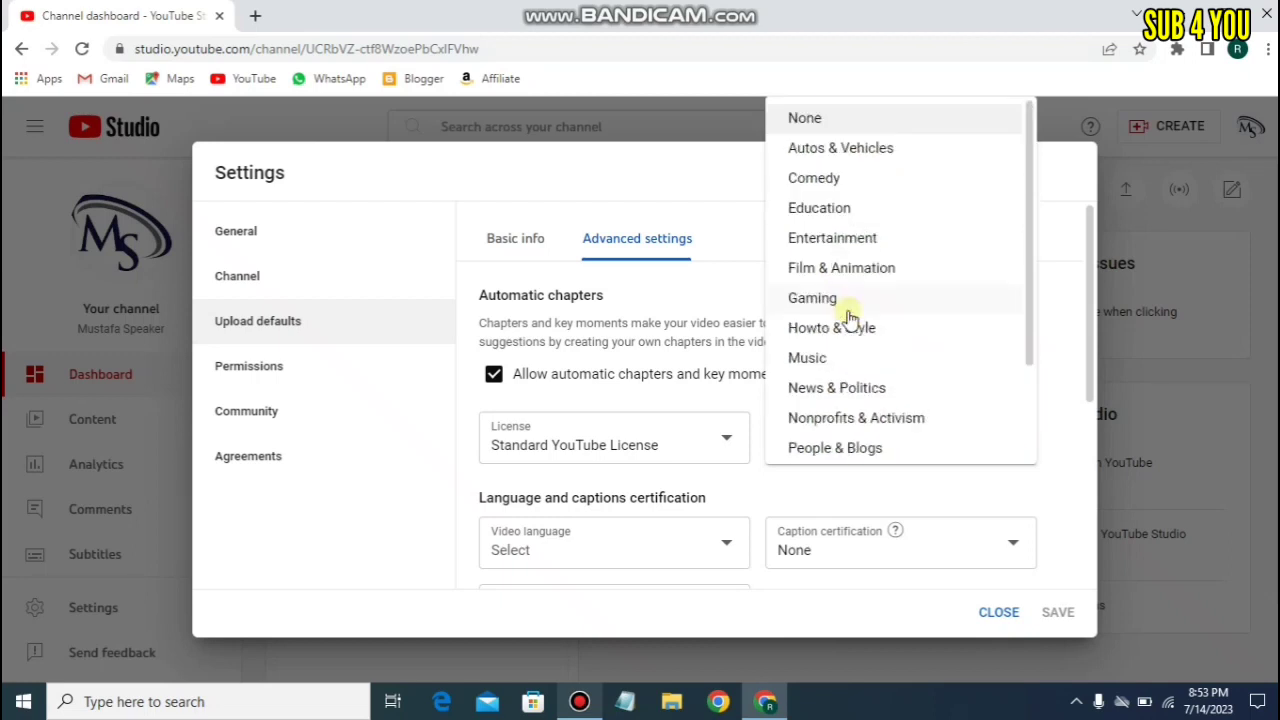
click(848, 214)
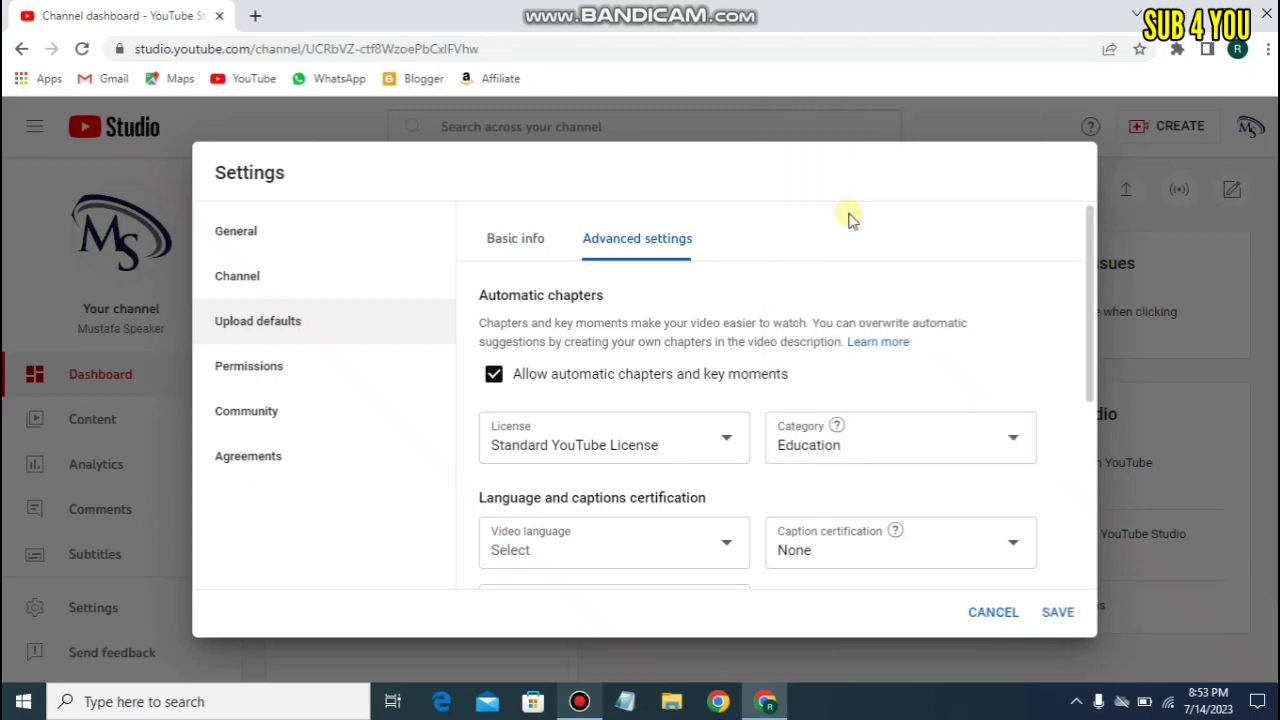
Step: Set the default video language to Urdu in the language and captions certification section
scroll(643, 340, down, 3)
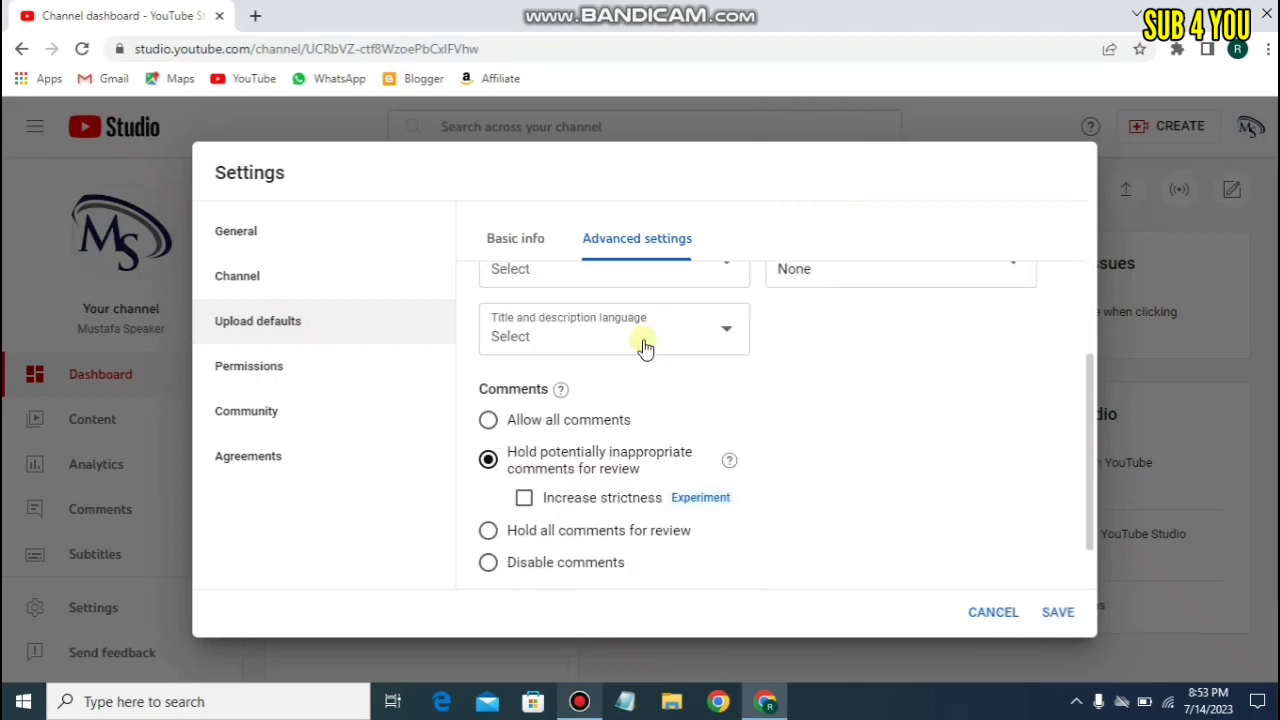
scroll(643, 347, up, 3)
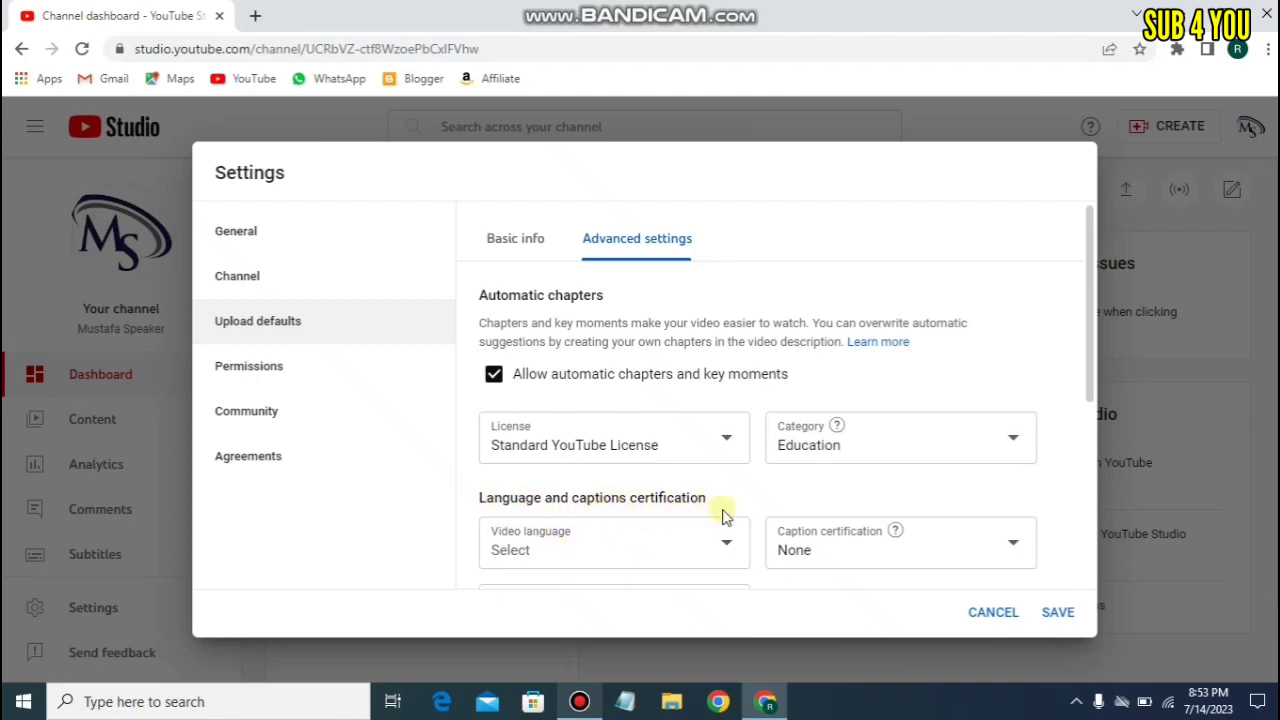
click(725, 547)
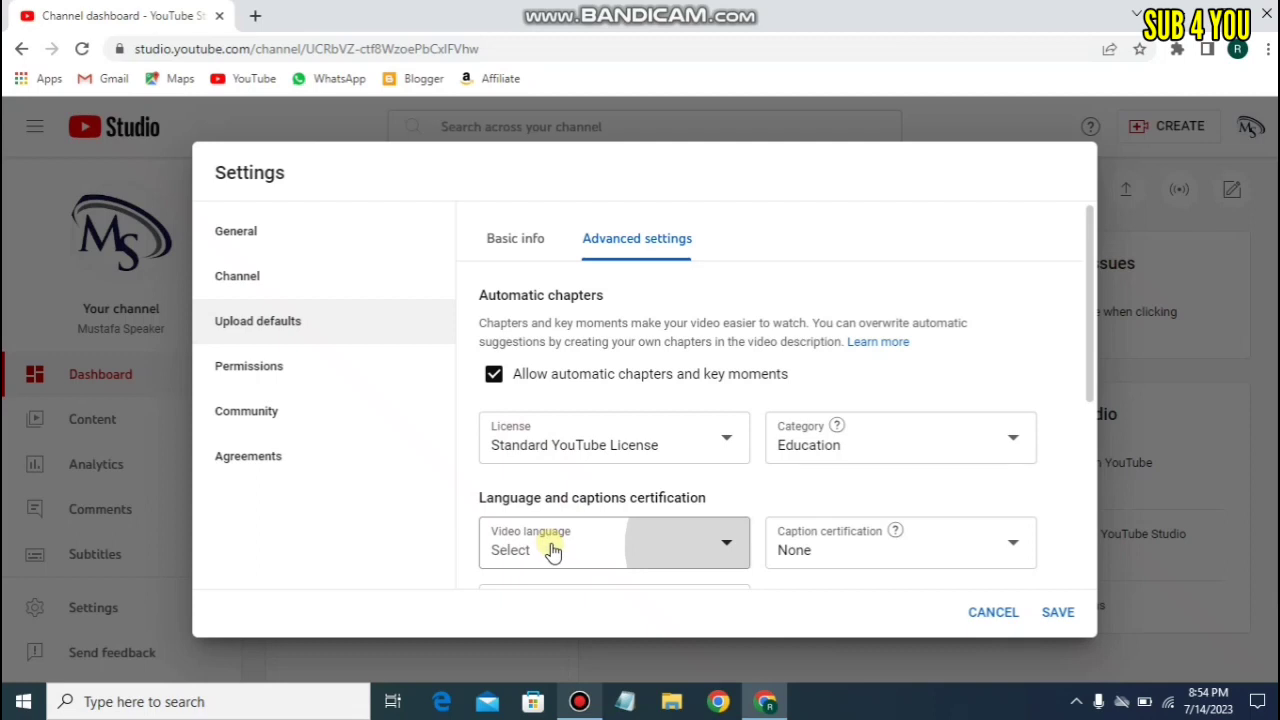
click(601, 565)
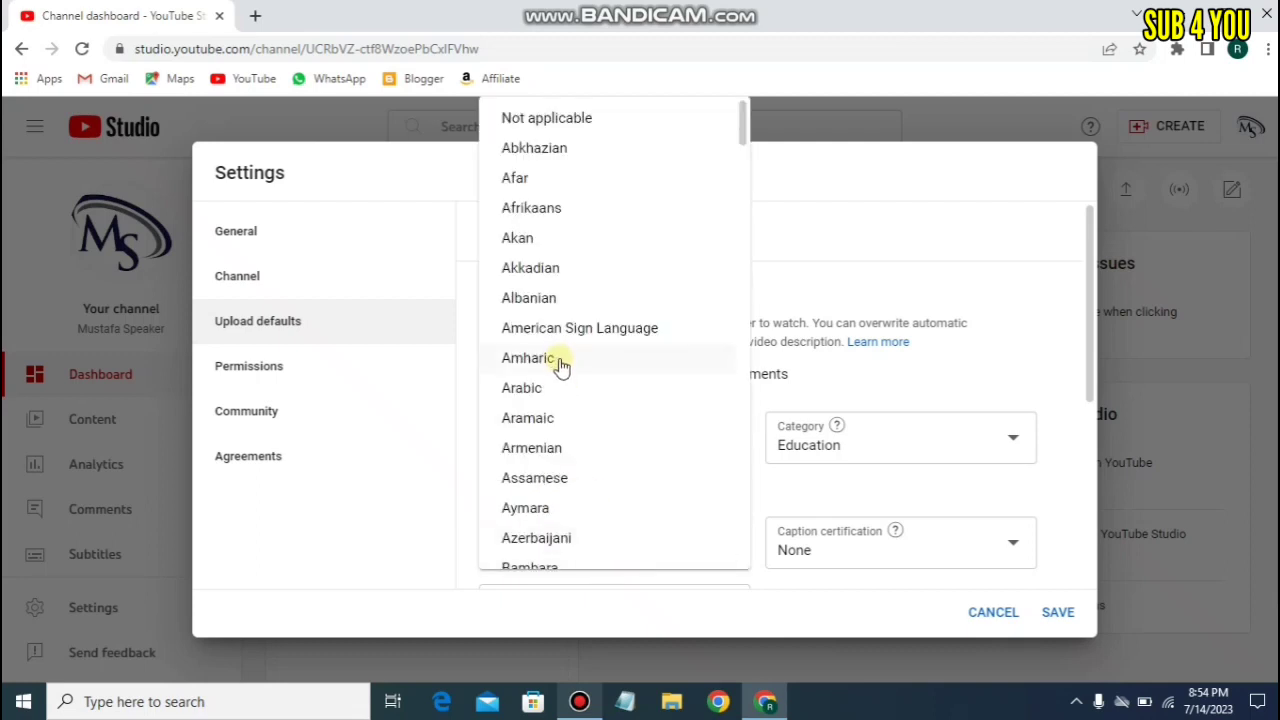
scroll(560, 367, down, 20)
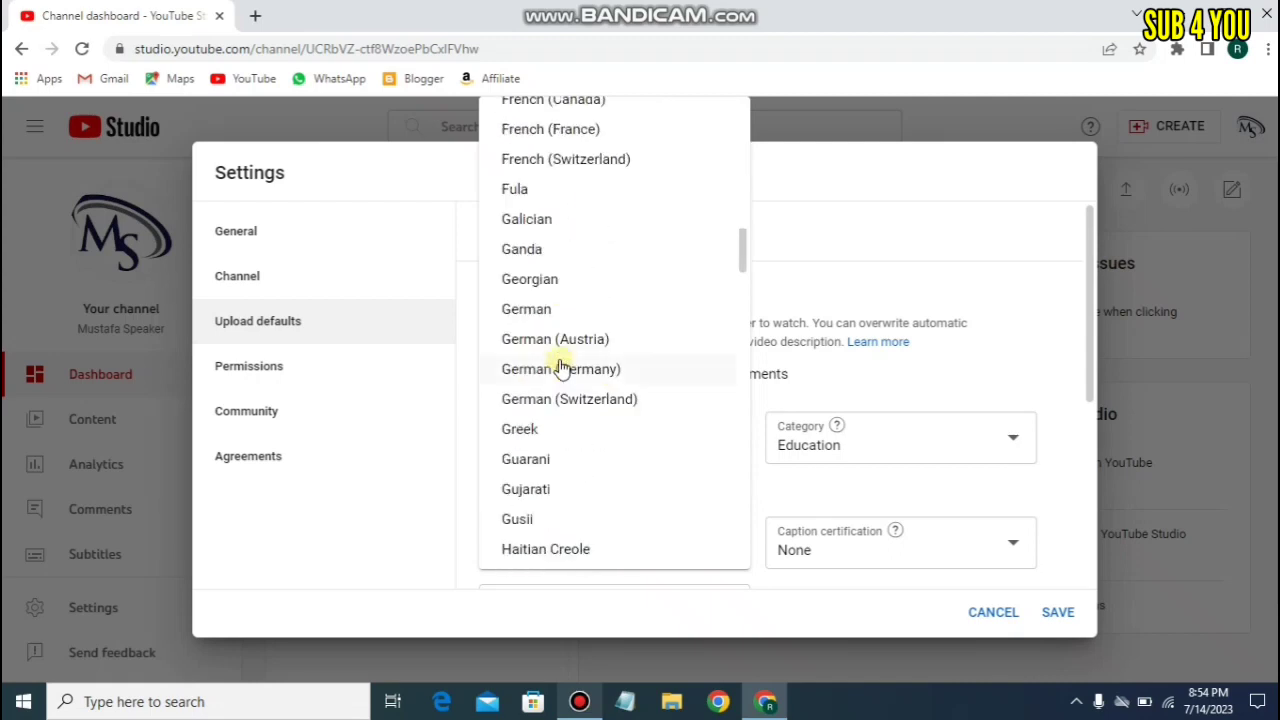
scroll(560, 367, down, 20)
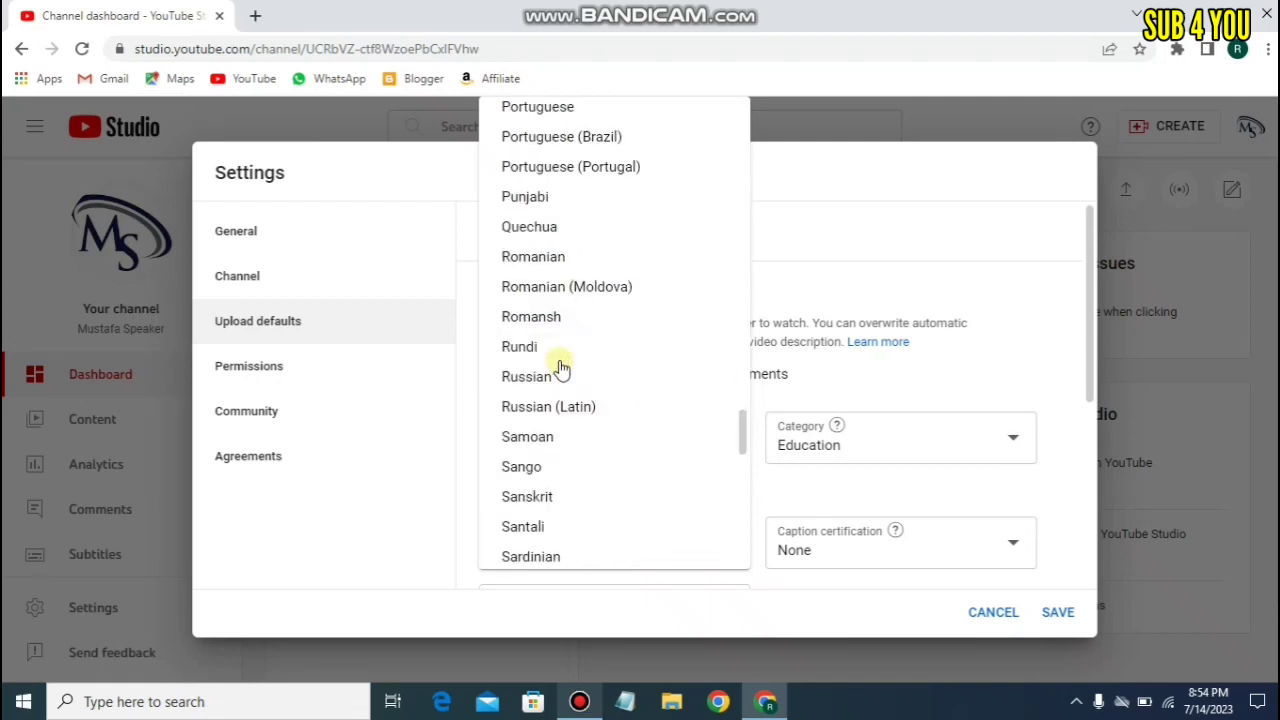
scroll(560, 367, down, 15)
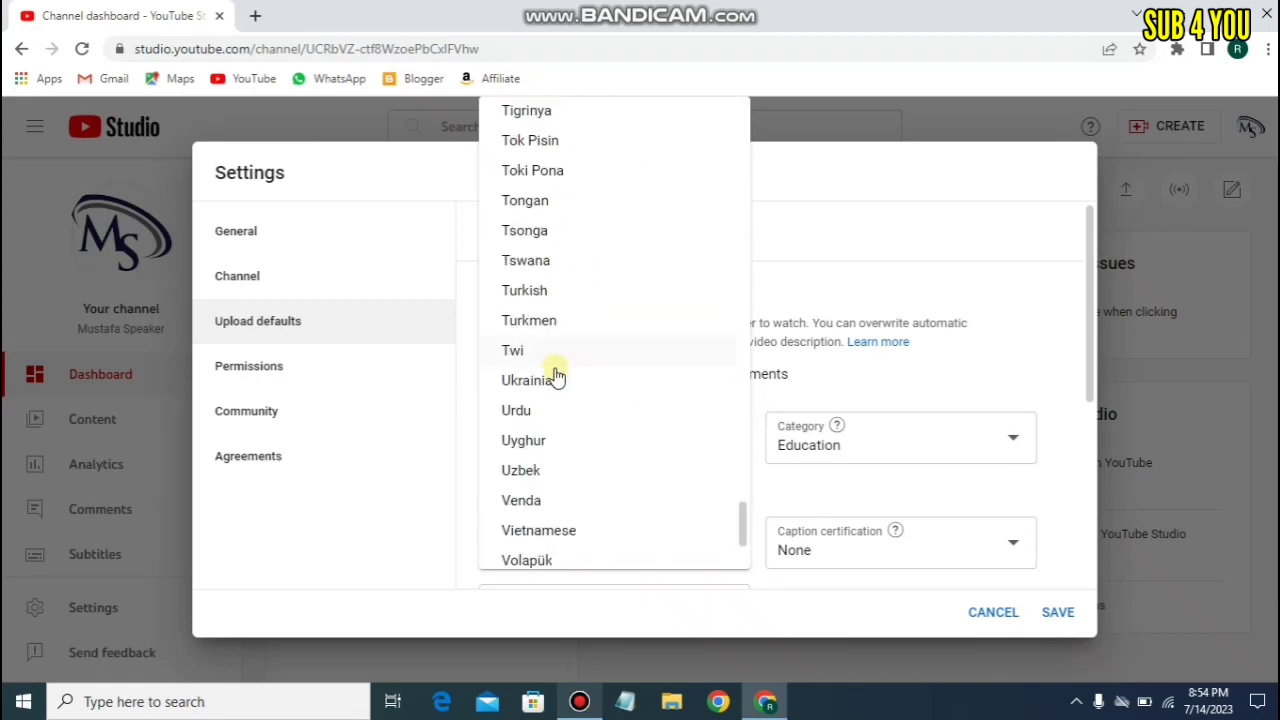
click(520, 412)
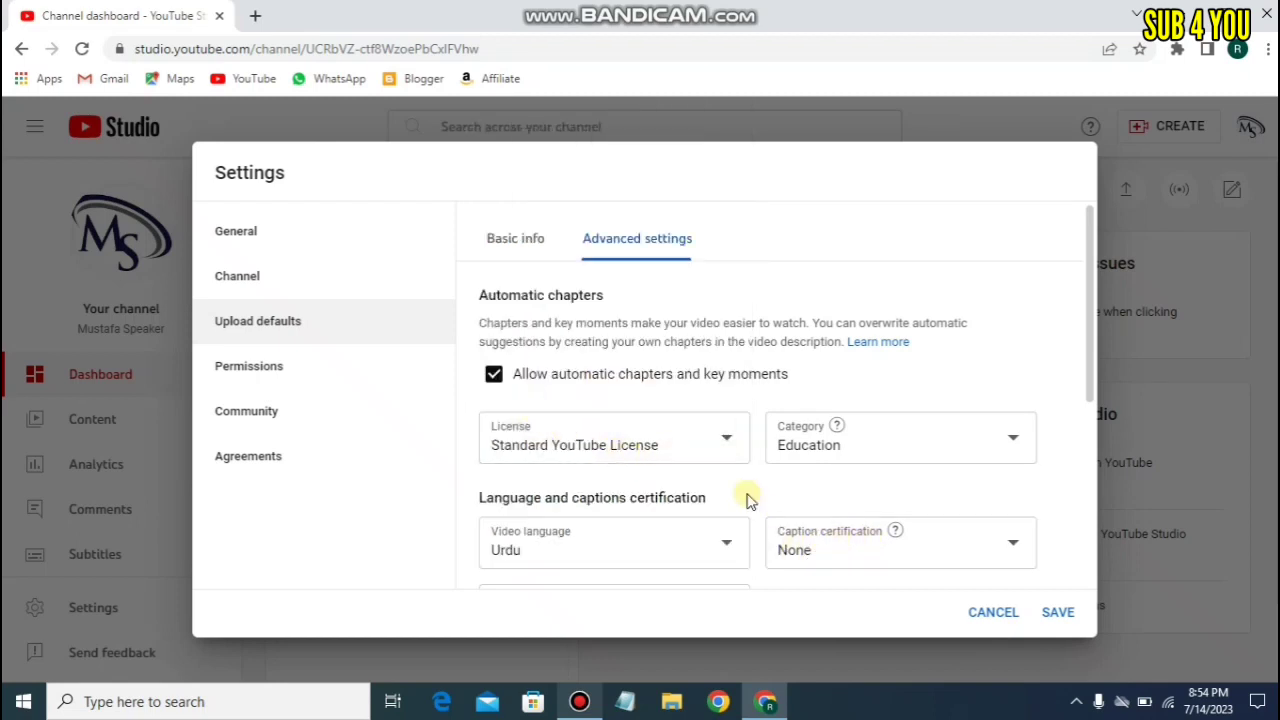
Step: Set the default title and description language to English
scroll(712, 462, down, 3)
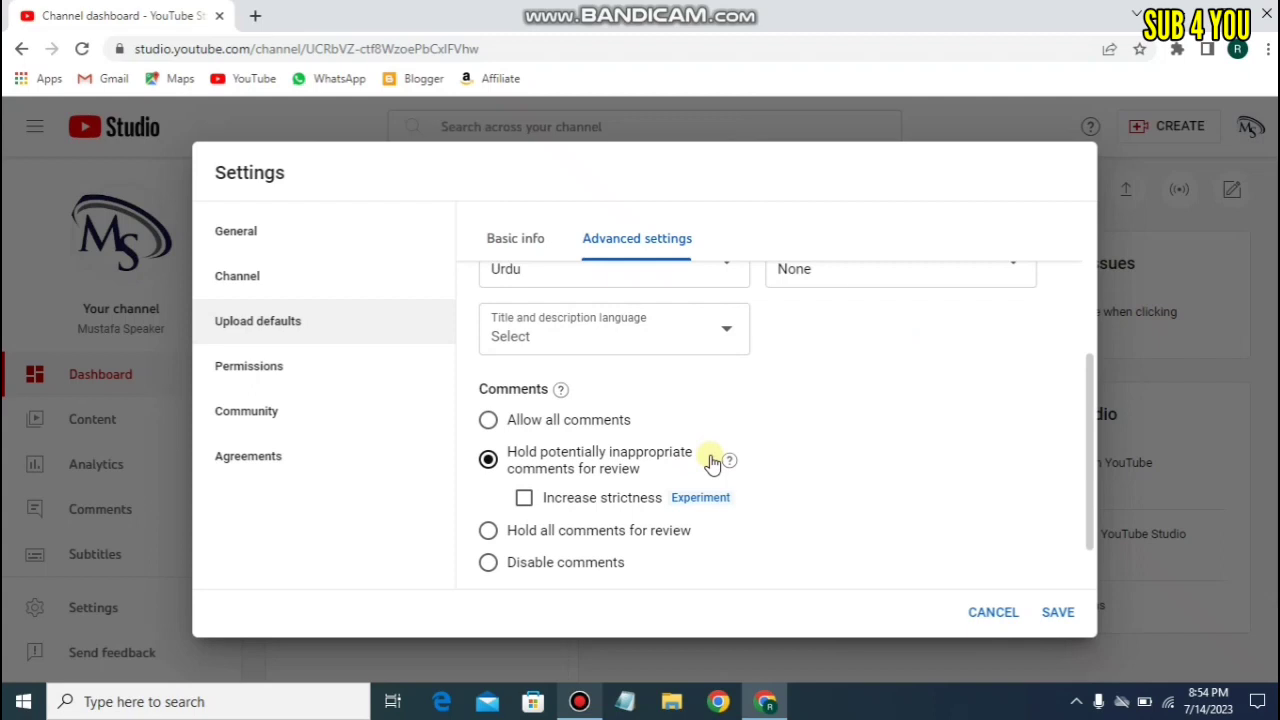
scroll(629, 400, up, 4)
scroll(557, 491, down, 4)
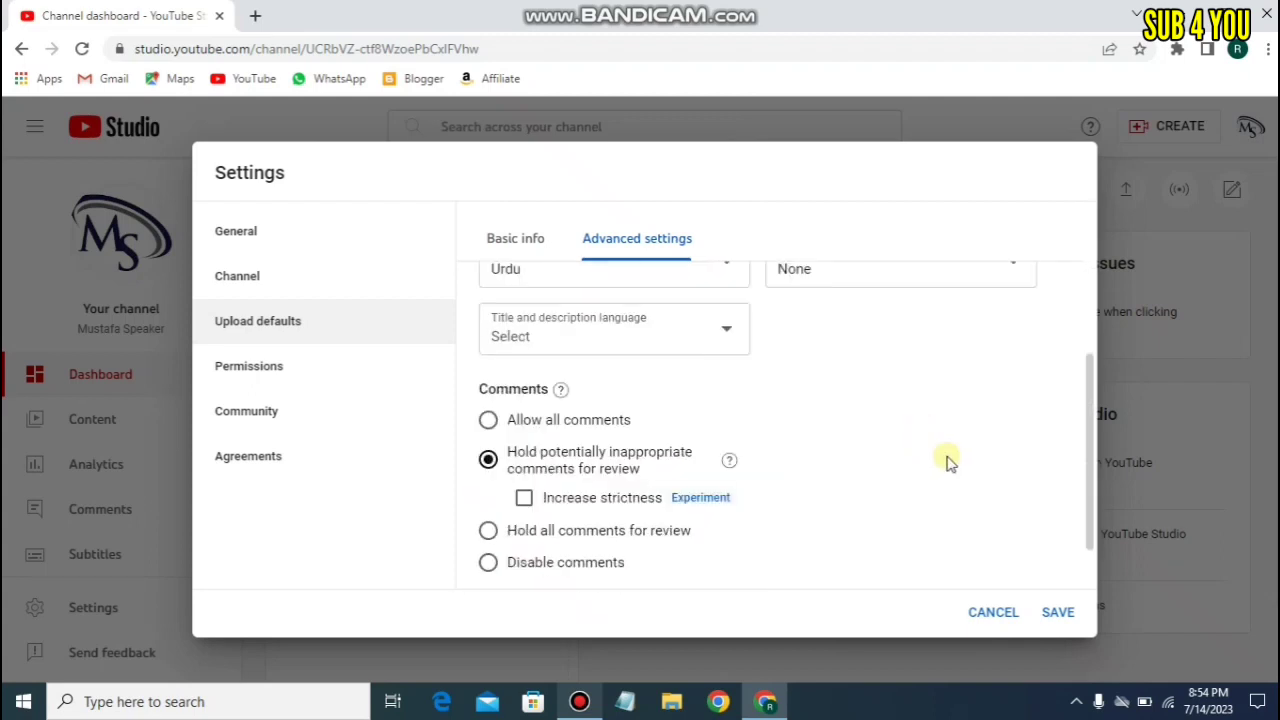
click(720, 340)
click(727, 330)
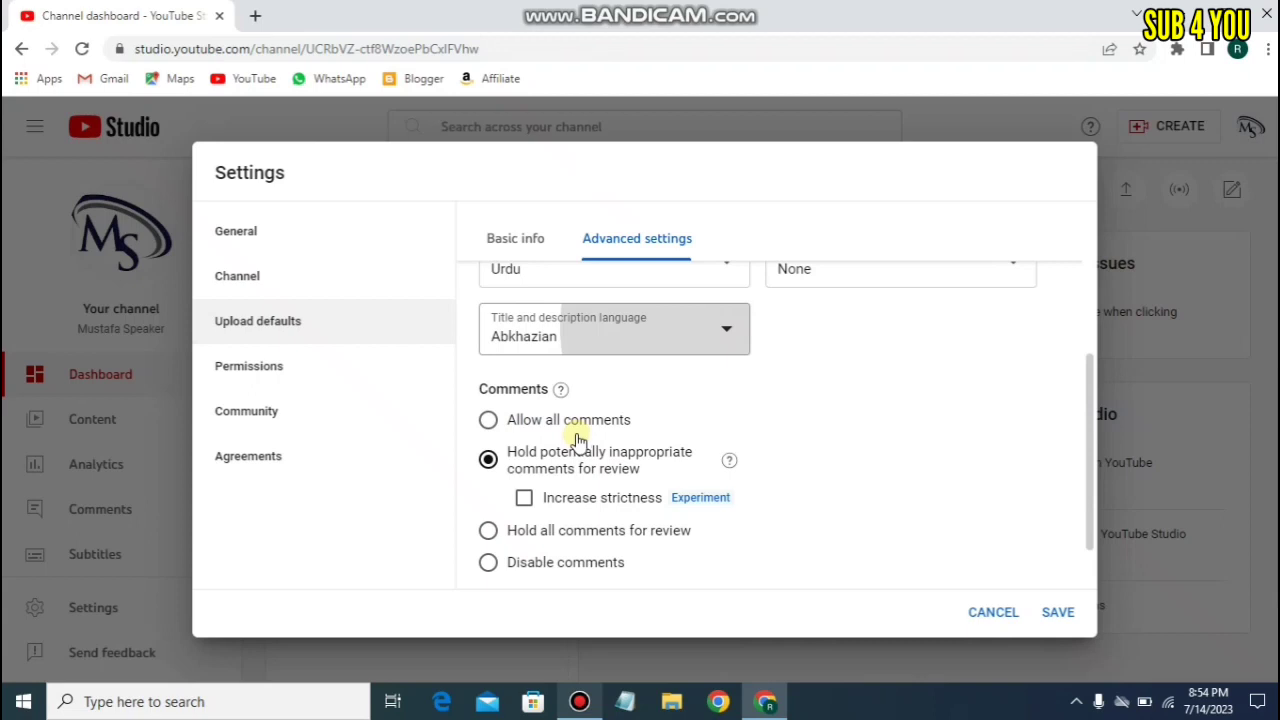
click(600, 335)
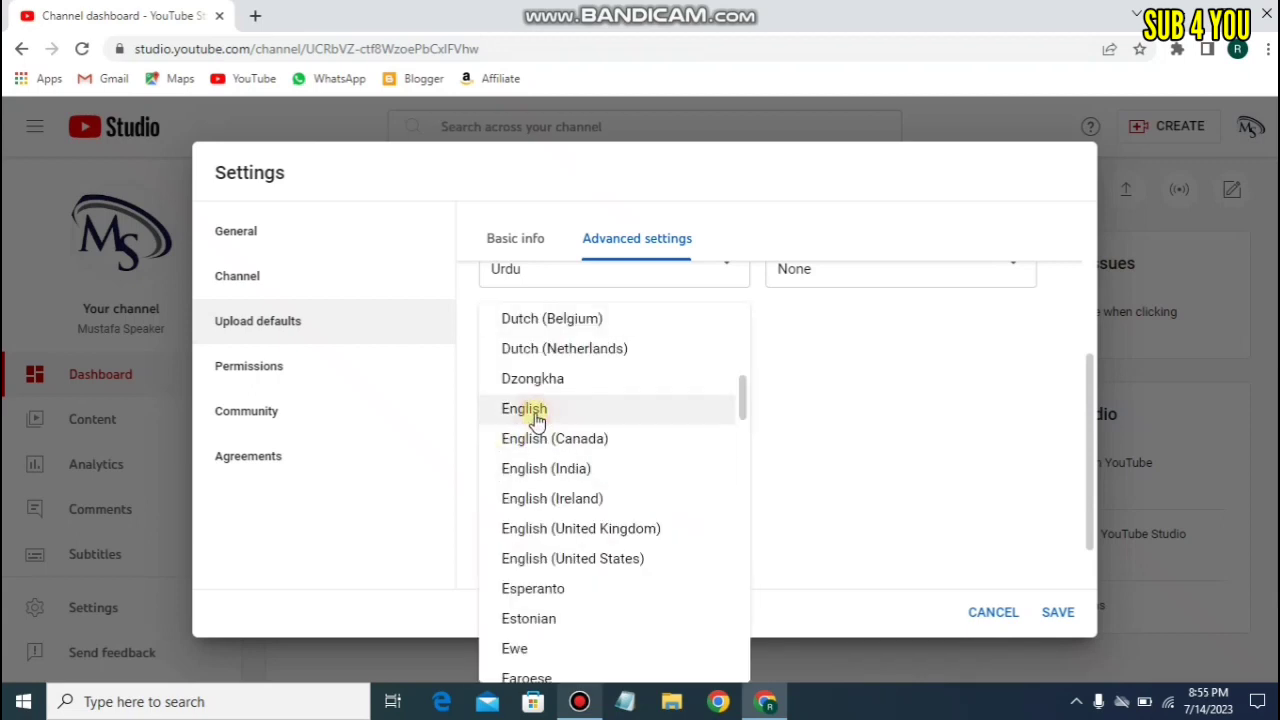
click(533, 414)
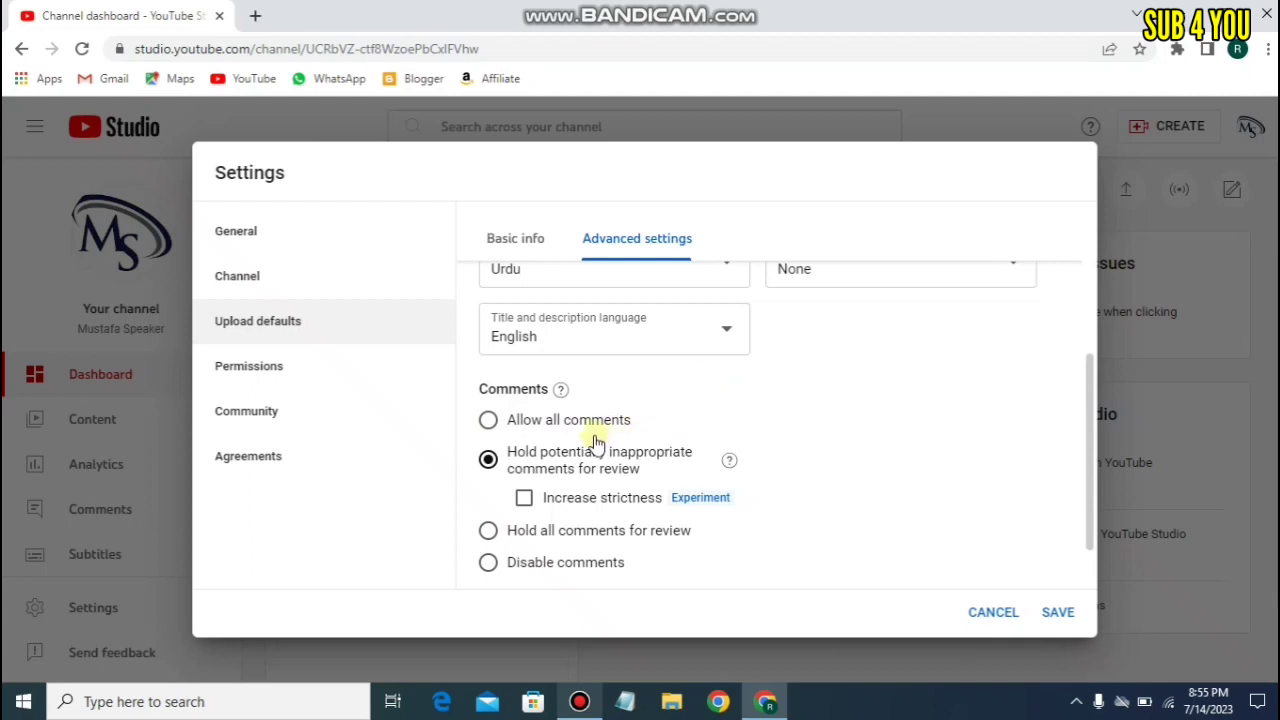
Step: Set the upload defaults to allow all comments and show how many viewers like the video
click(489, 421)
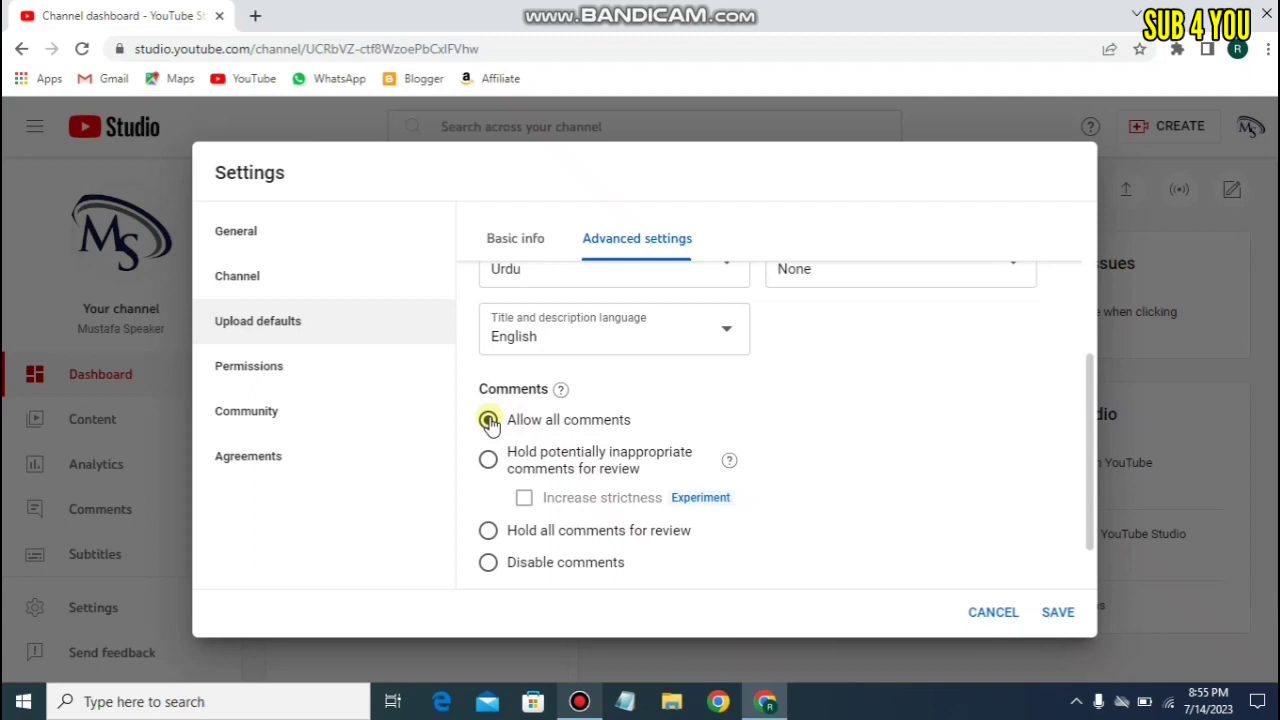
scroll(505, 520, down, 2)
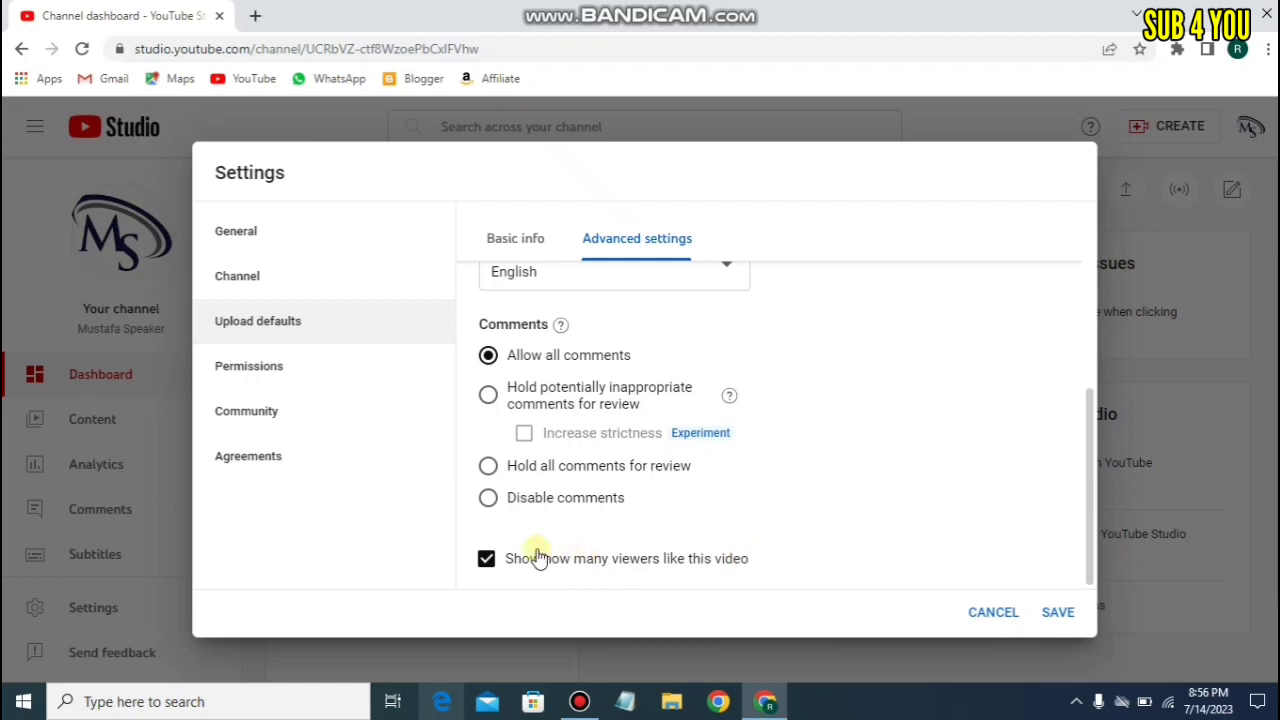
click(488, 562)
click(488, 562)
click(577, 582)
Step: Review the channel permissions and look through the community automated filters, from managing moderators to blocked words
click(285, 378)
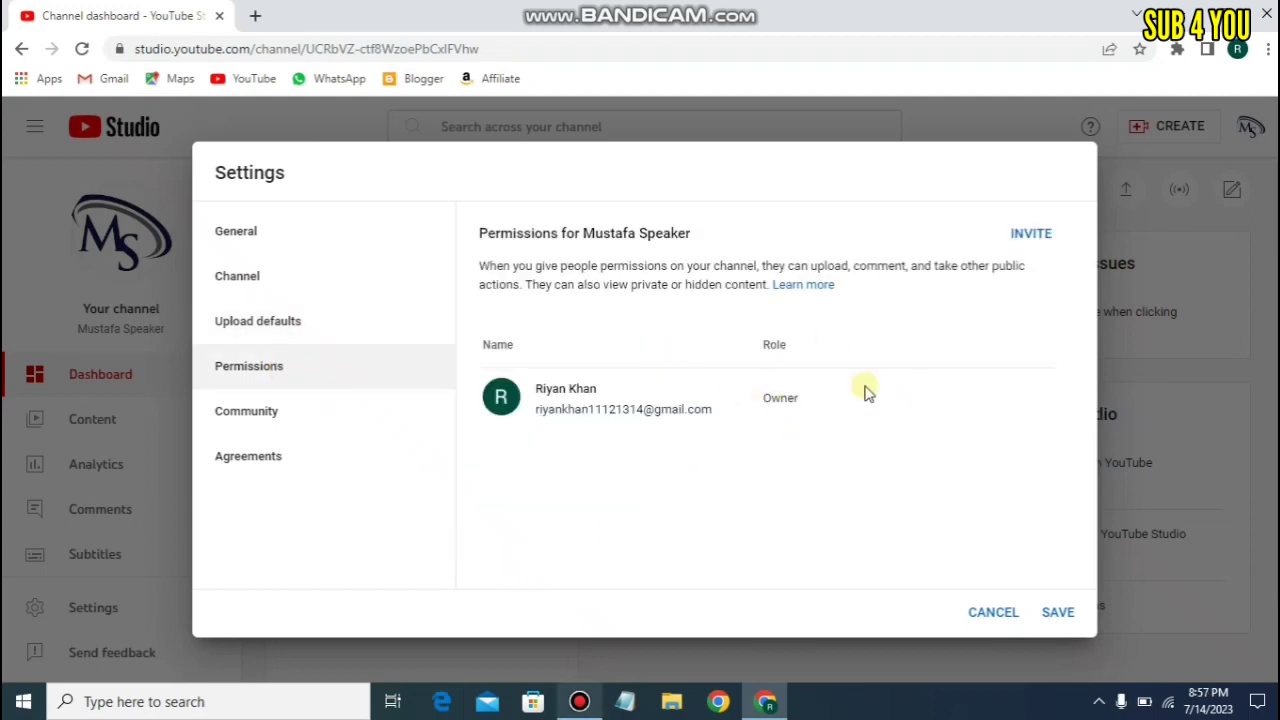
click(266, 401)
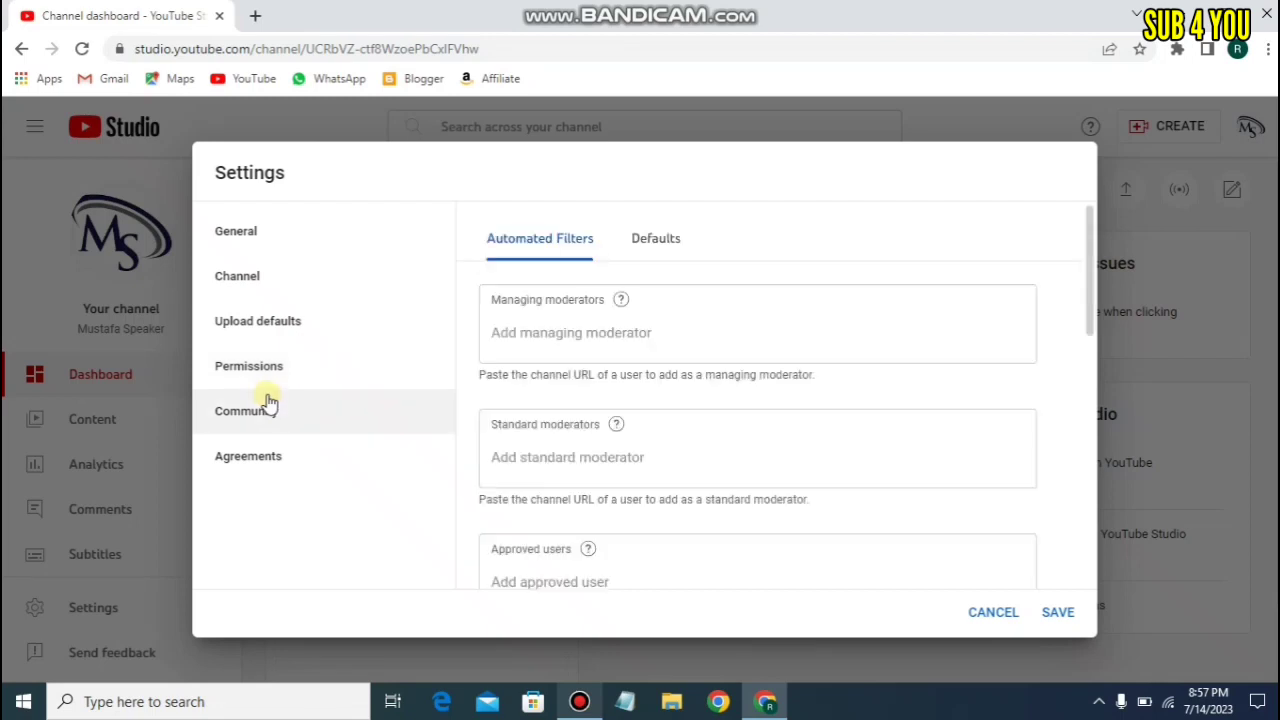
scroll(594, 520, down, 5)
scroll(1121, 289, up, 5)
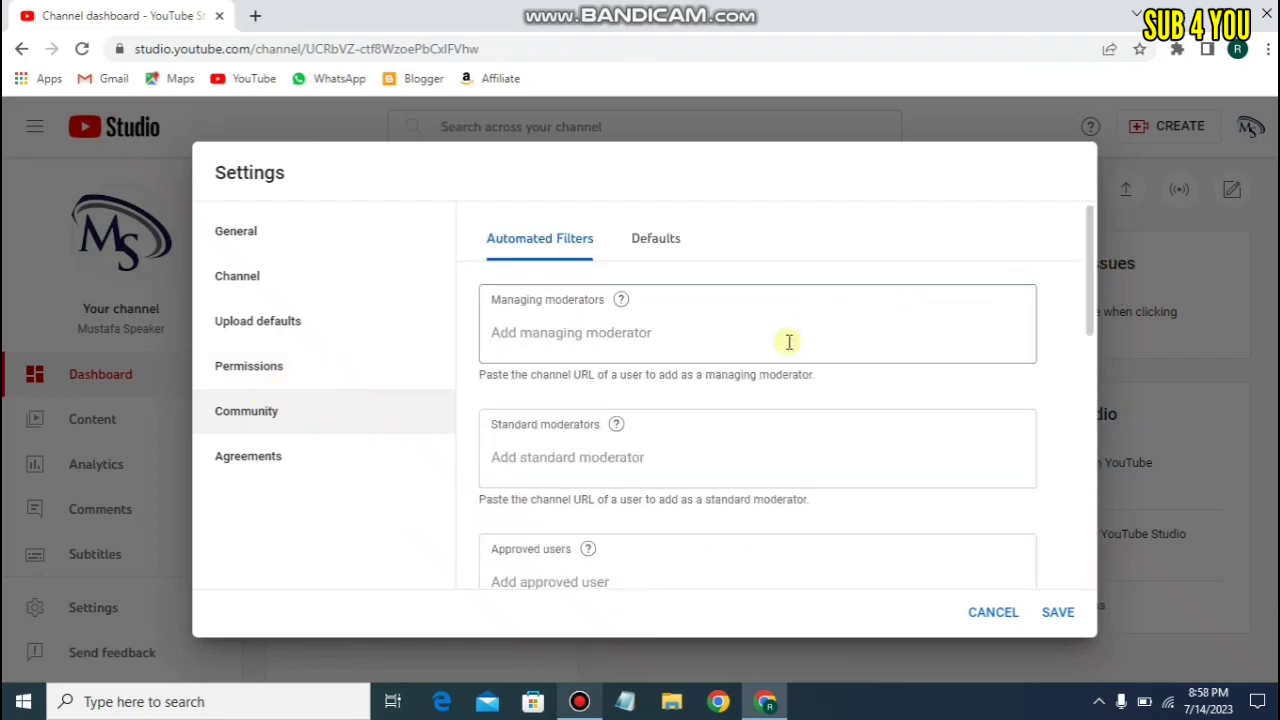
scroll(780, 343, down, 5)
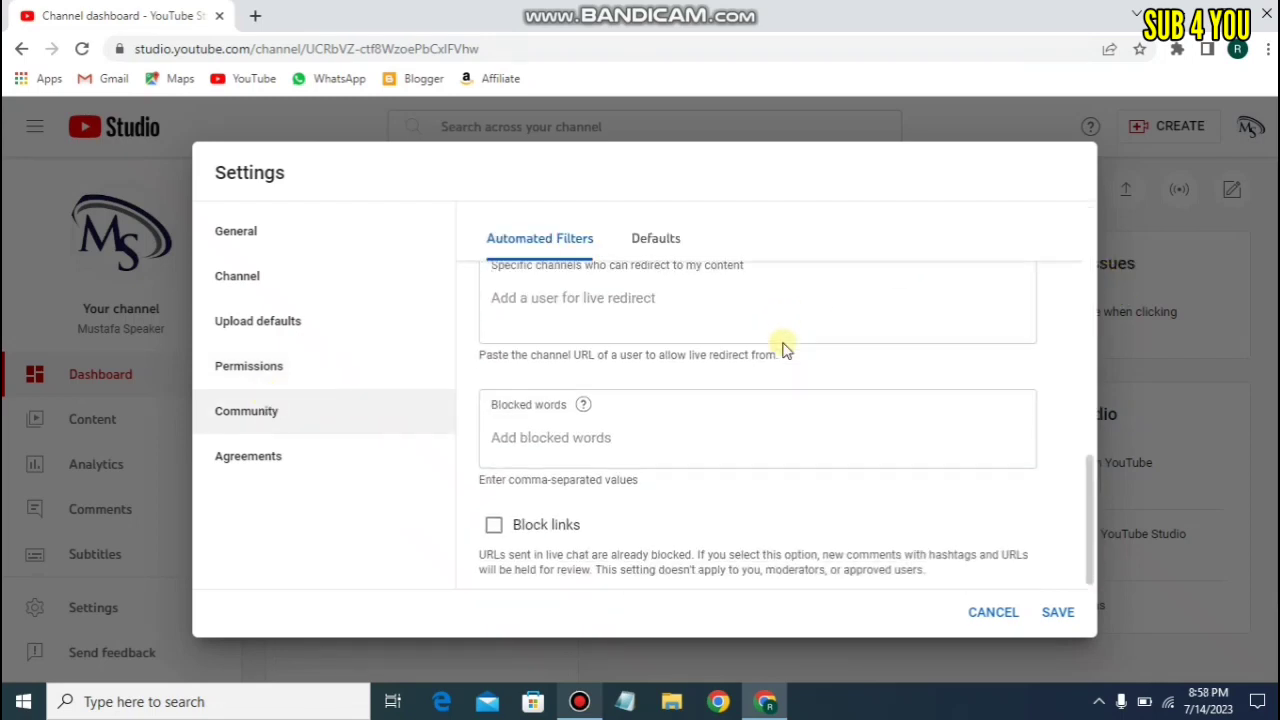
Step: Enable Block links in the community automated filters and save the channel settings
click(565, 440)
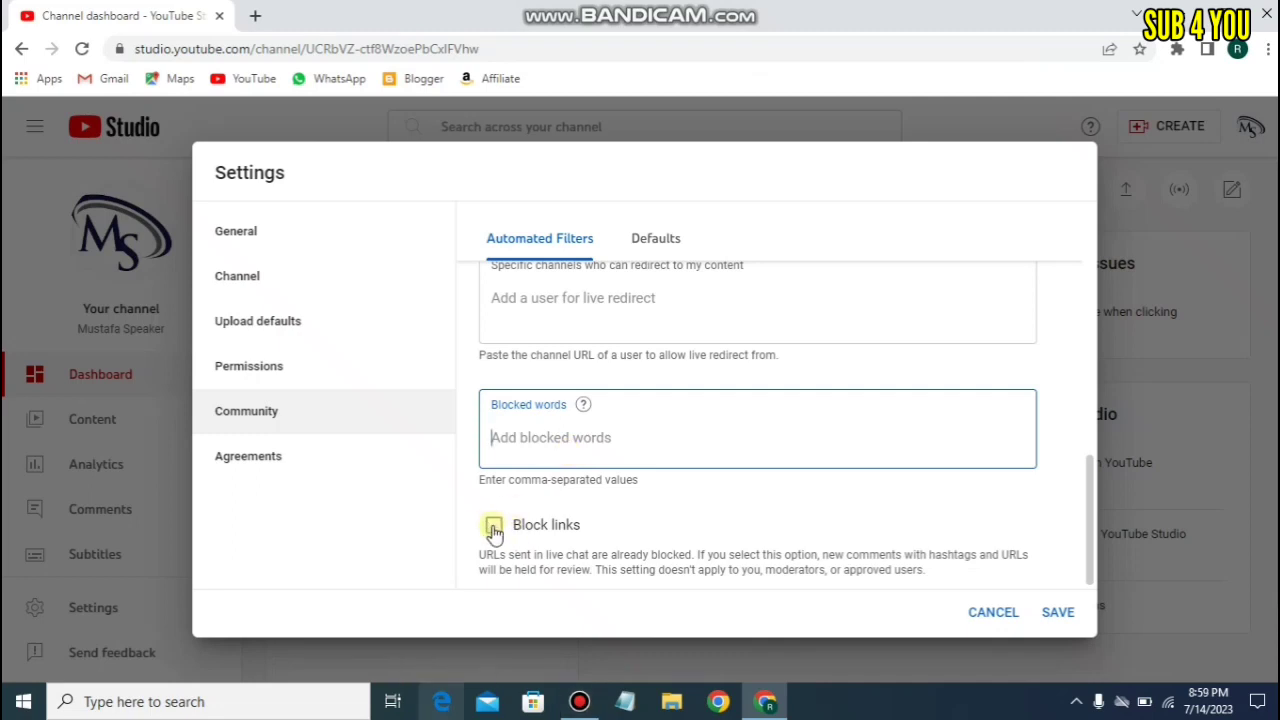
scroll(494, 530, up, 1)
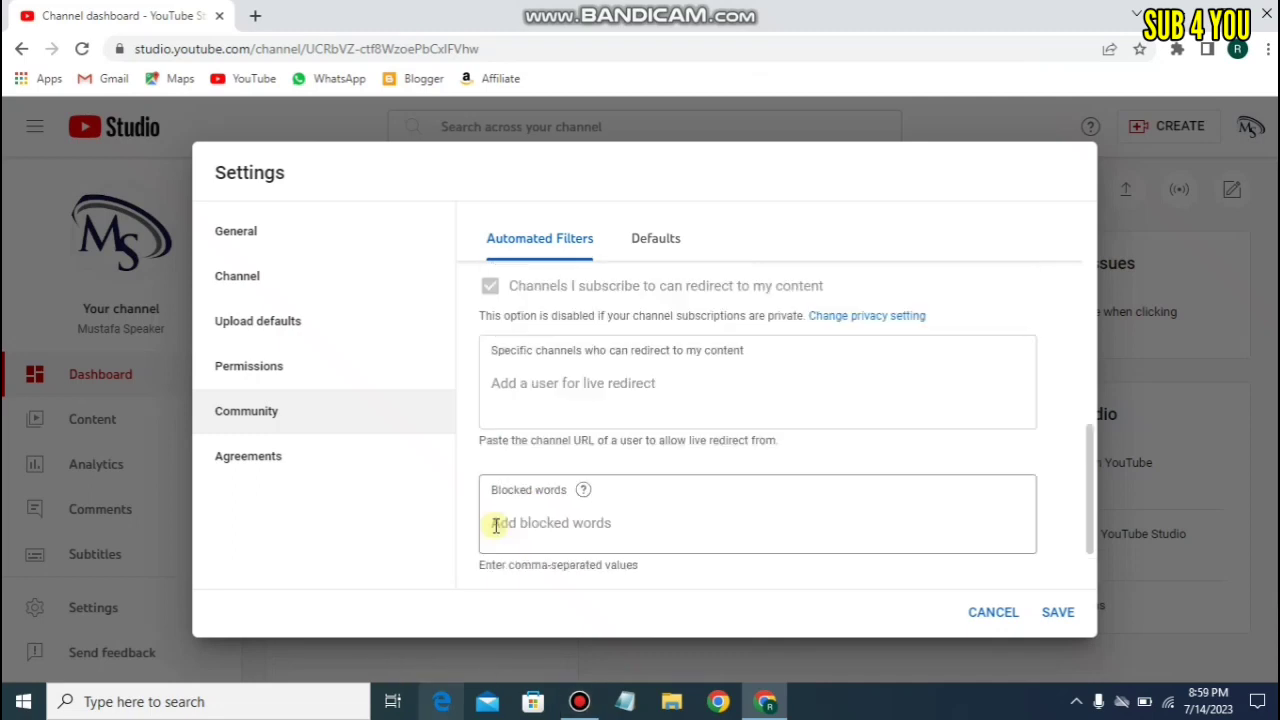
scroll(495, 525, down, 1)
click(494, 525)
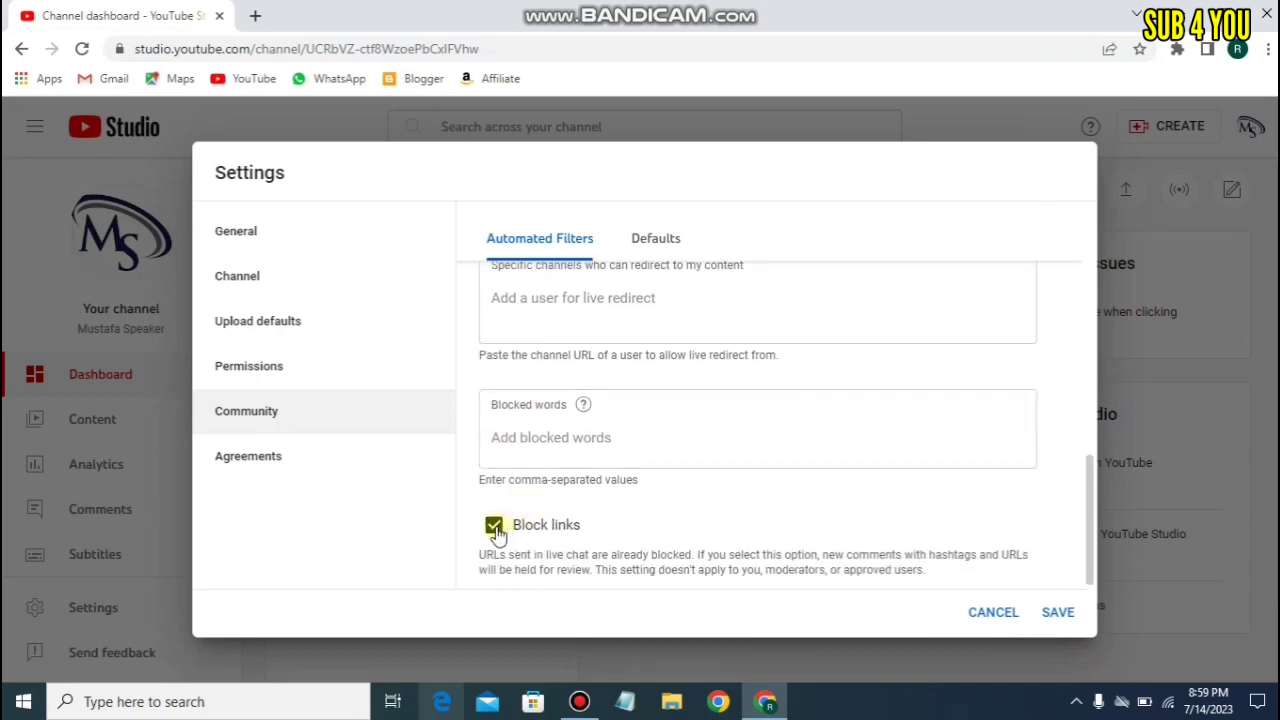
scroll(760, 560, up, 5)
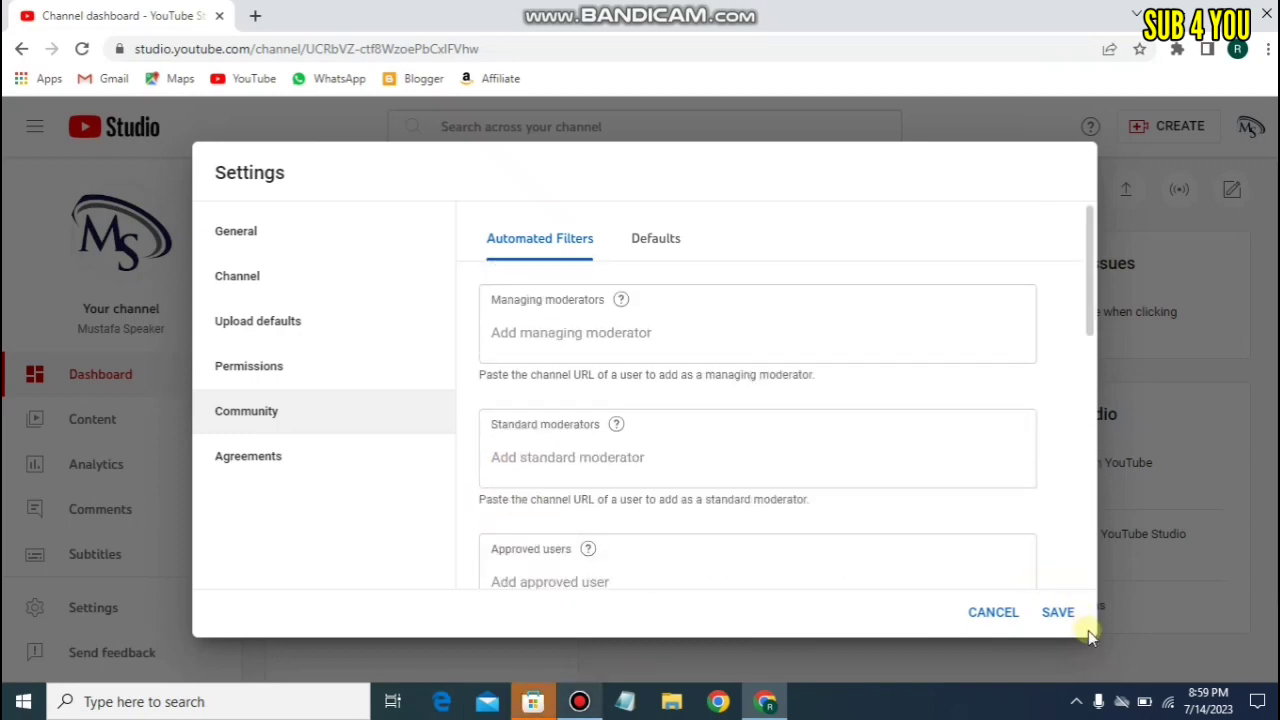
click(1055, 615)
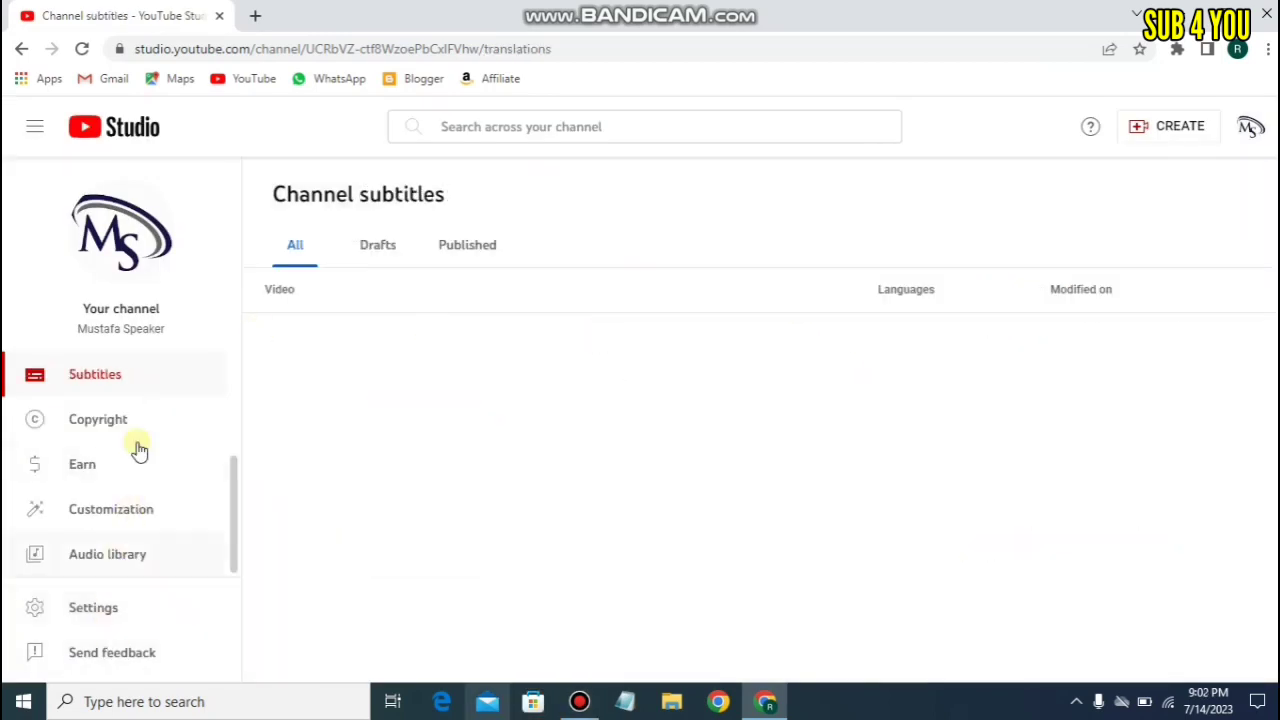
Step: Return to the channel dashboard and look over its overview cards
scroll(134, 440, up, 3)
click(130, 376)
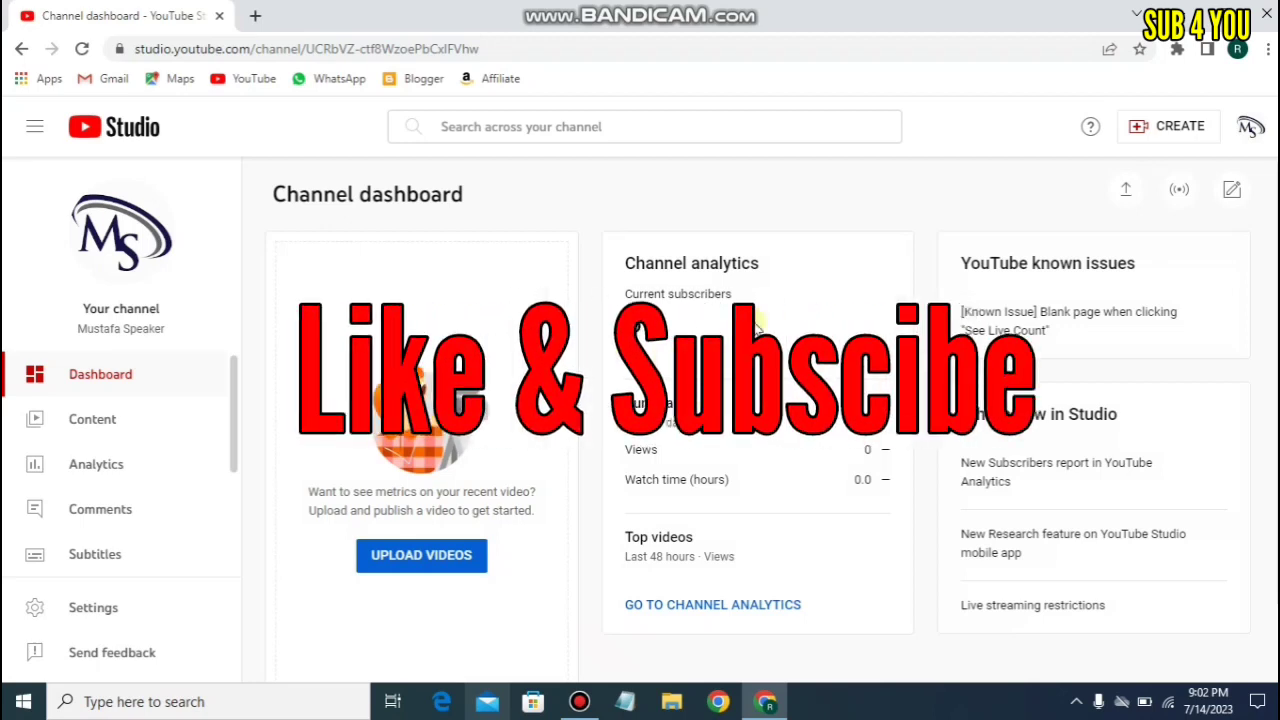
scroll(780, 340, down, 1)
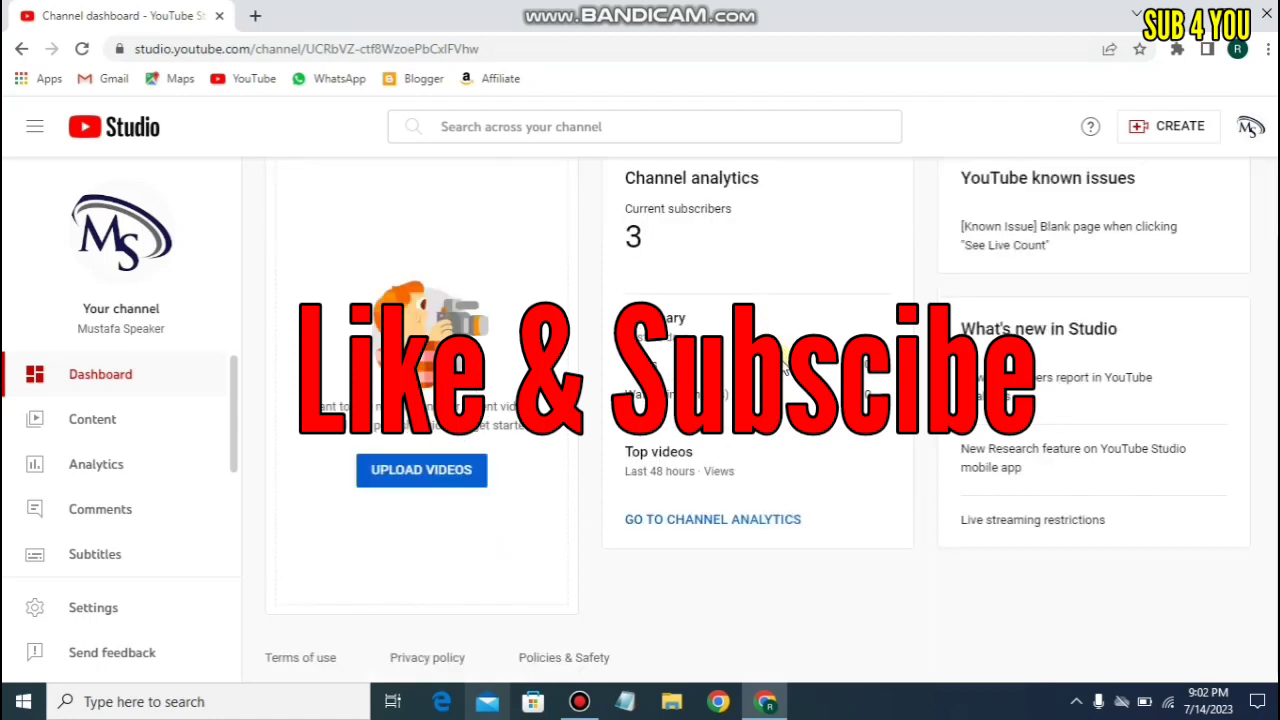